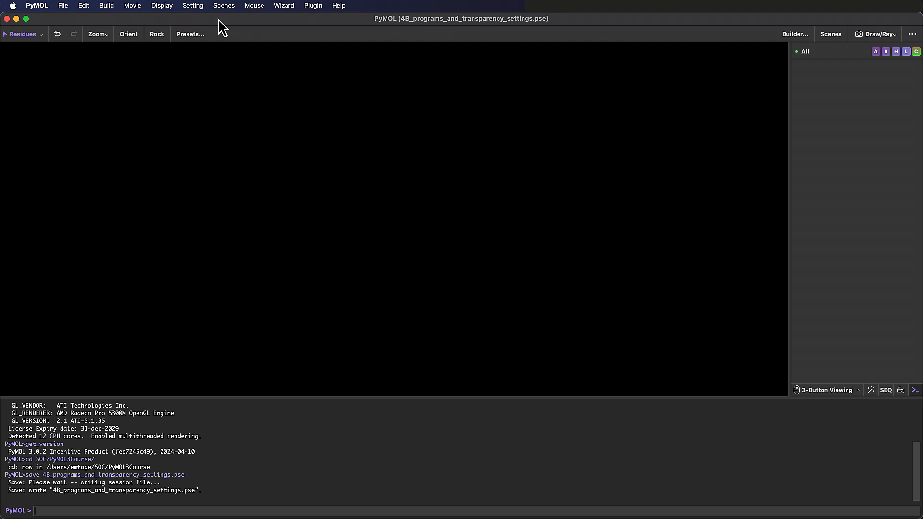
Open SLES.pdb from the PyMOL3-course-data folder in the current session
left_click(64, 6)
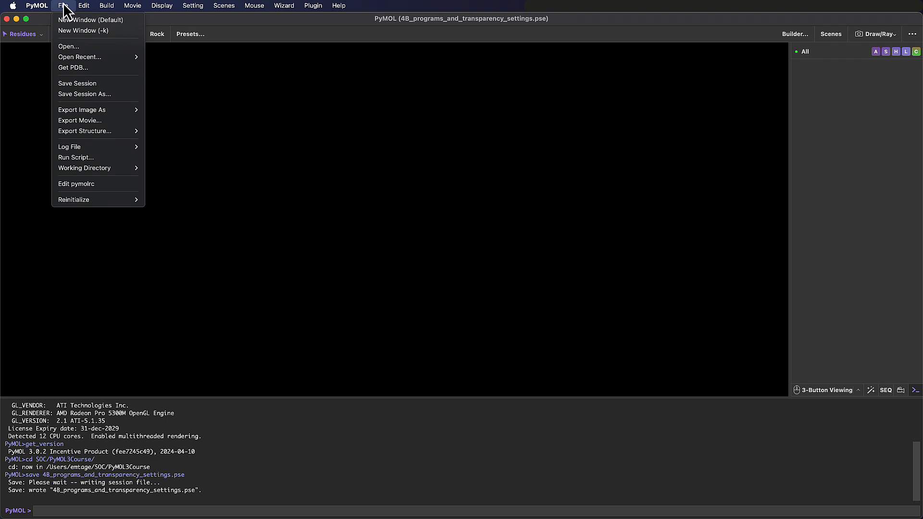
left_click(90, 47)
scroll(492, 260, "down", 5)
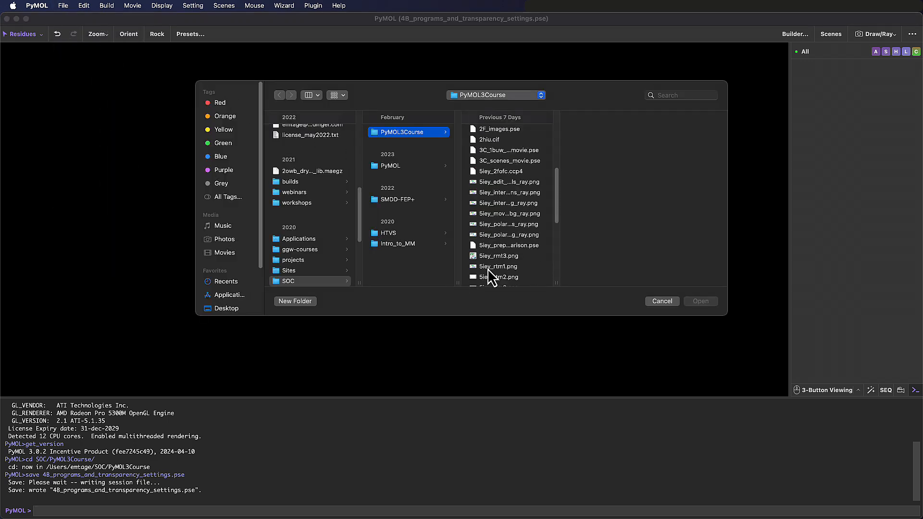
scroll(491, 277, "down", 5)
left_click(503, 277)
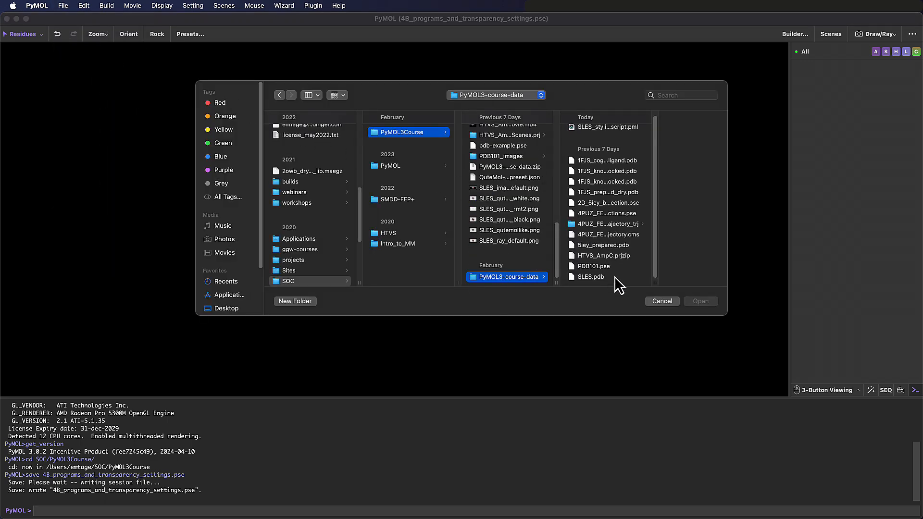
left_click(614, 277)
left_click(699, 303)
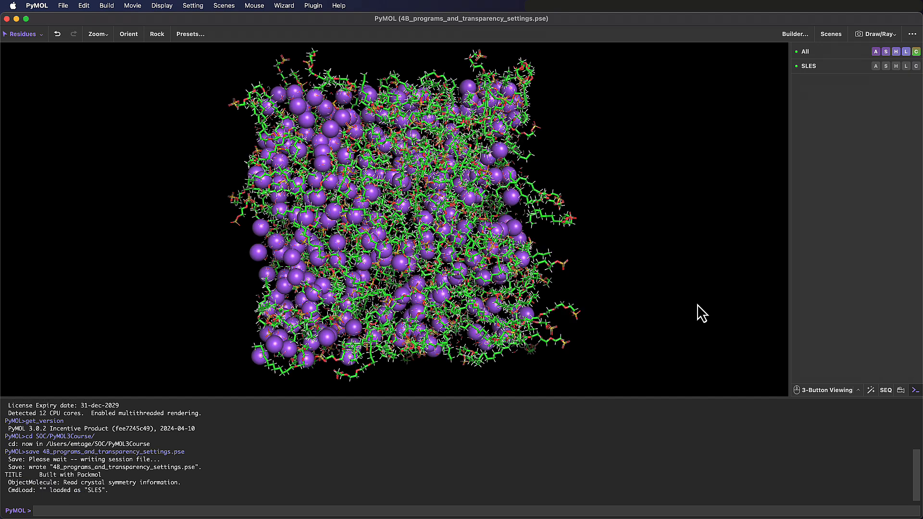
left_click_drag(414, 269, 287, 211)
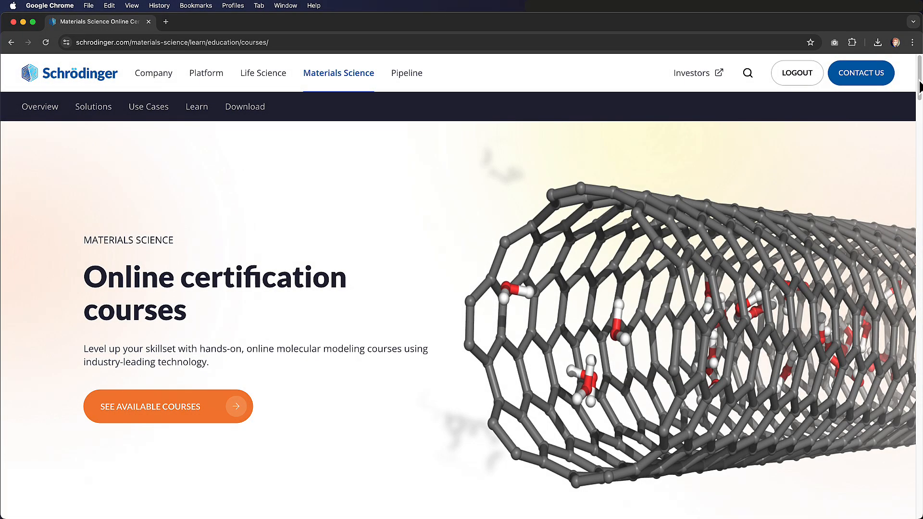
Switch to Google Chrome and browse the available courses on Schrödinger's Materials Science online certification page
scroll(920, 87, "down", 14)
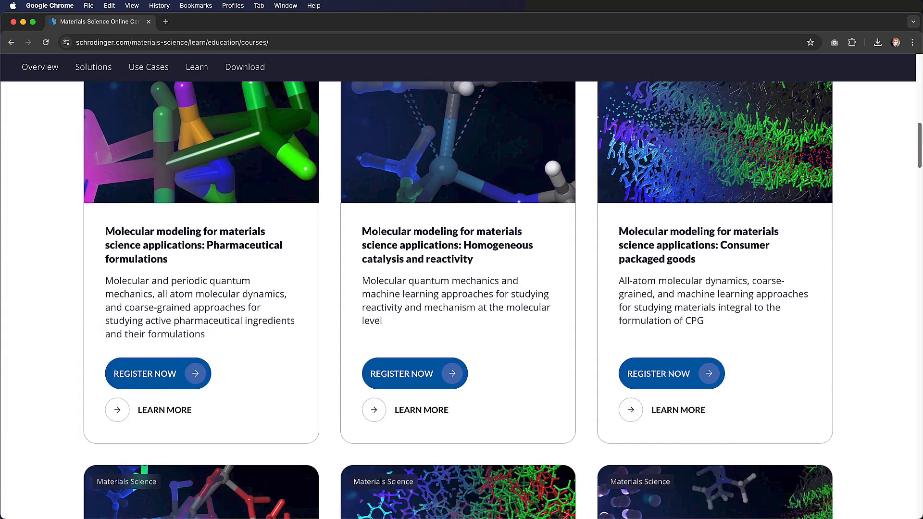
scroll(502, 300, "down", 14)
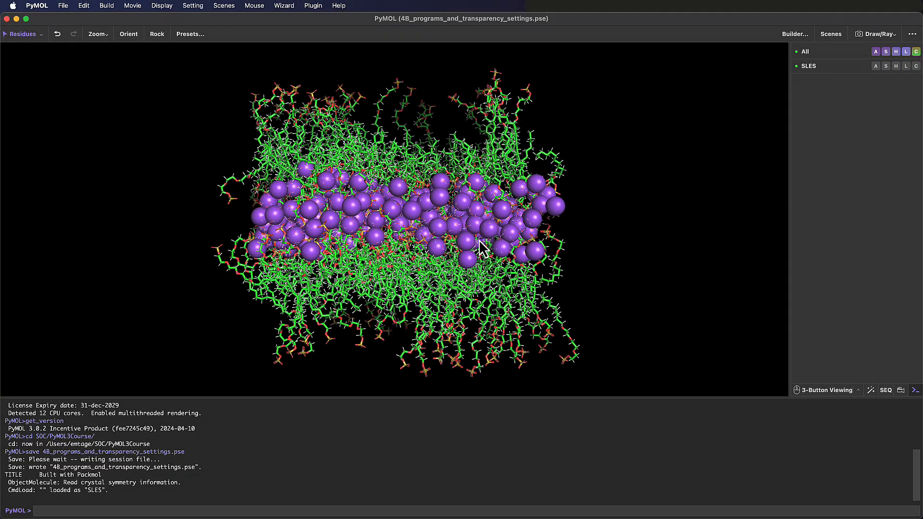
Return to PyMOL, open the Apply Presets dialog to view the available presets, and close it without applying any
right_click_drag(480, 241, 459, 219)
mouse_move(459, 219)
left_mouse_down()
mouse_move(431, 219)
mouse_move(455, 220)
left_mouse_up()
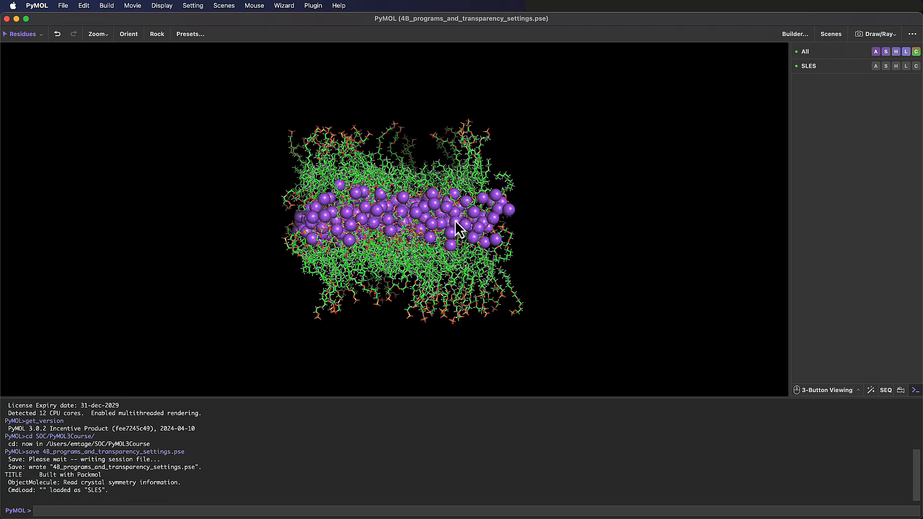
left_click(184, 35)
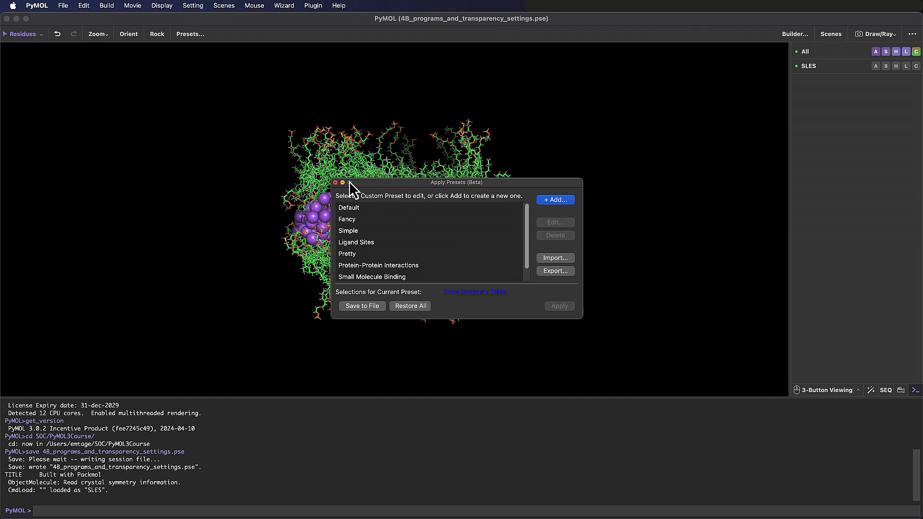
left_click(336, 183)
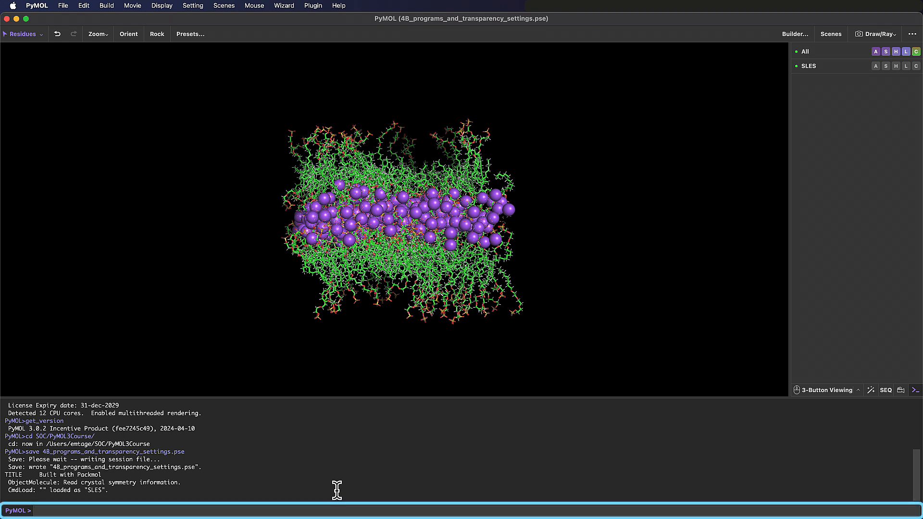
Change the working directory to PyMOL3-course-data/ with the cd command
type("cd PyMOL")
key("Tab")
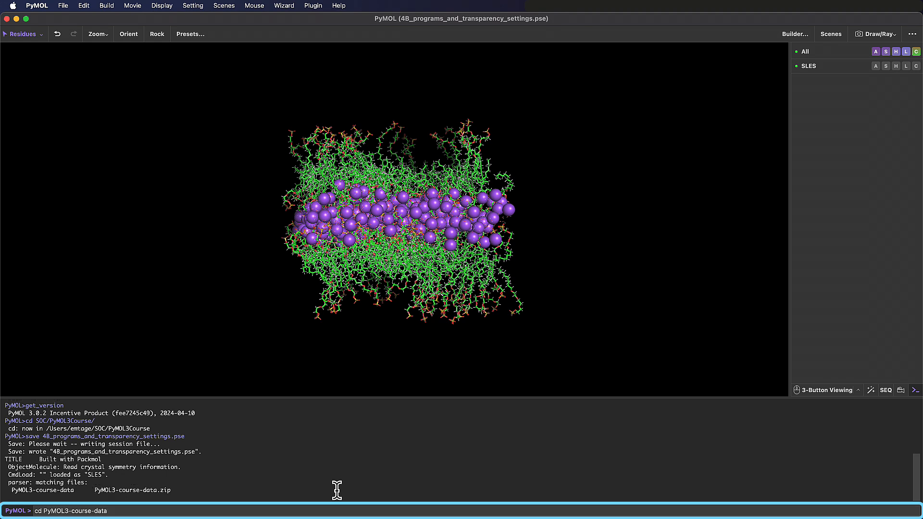
type("/")
key("Return")
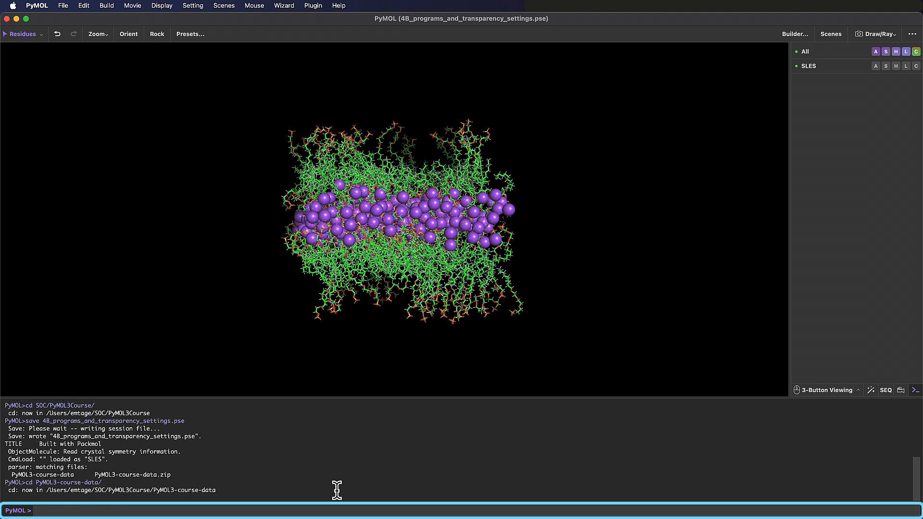
Run SLES_styling_script.pml to create the selections and apply the styling and lighting settings
type("run SLES_")
key("Tab")
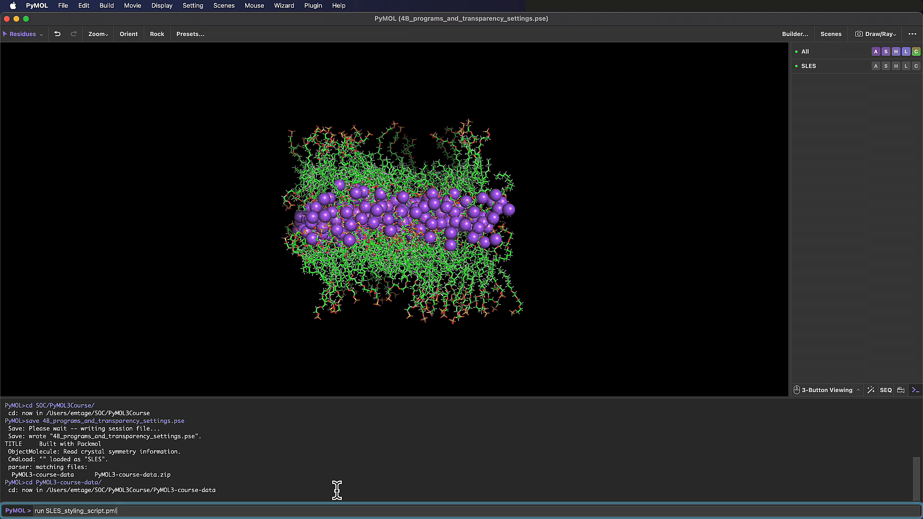
key("Return")
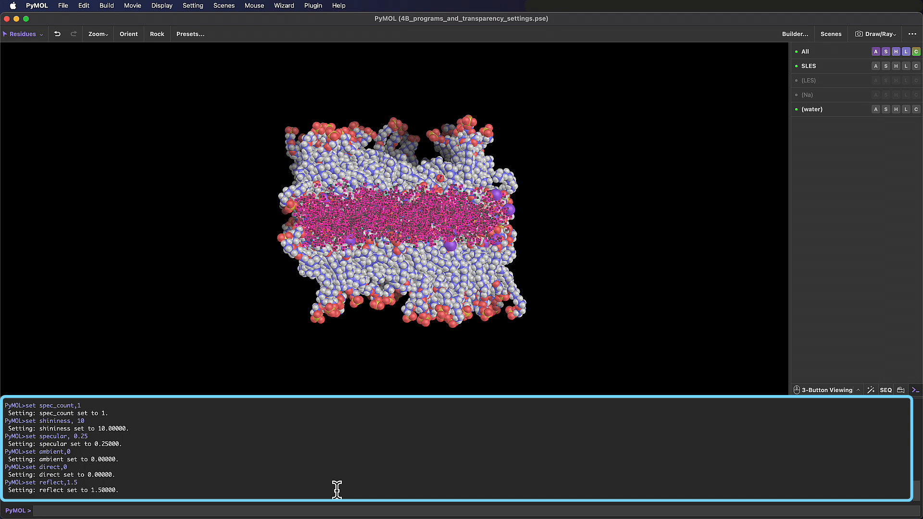
Review the executed script commands in the log and in the SLES_styling_script.pml text file, and close the file
scroll(176, 448, "up", 15)
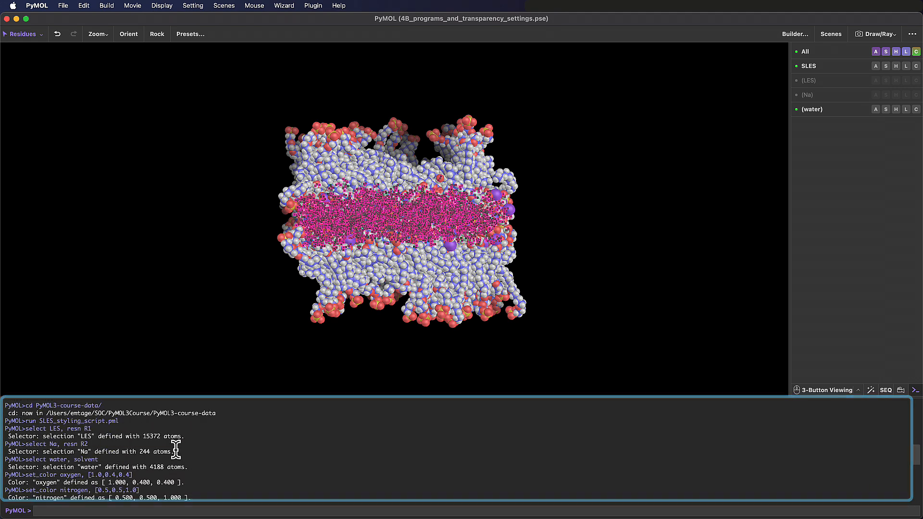
scroll(251, 454, "down", 15)
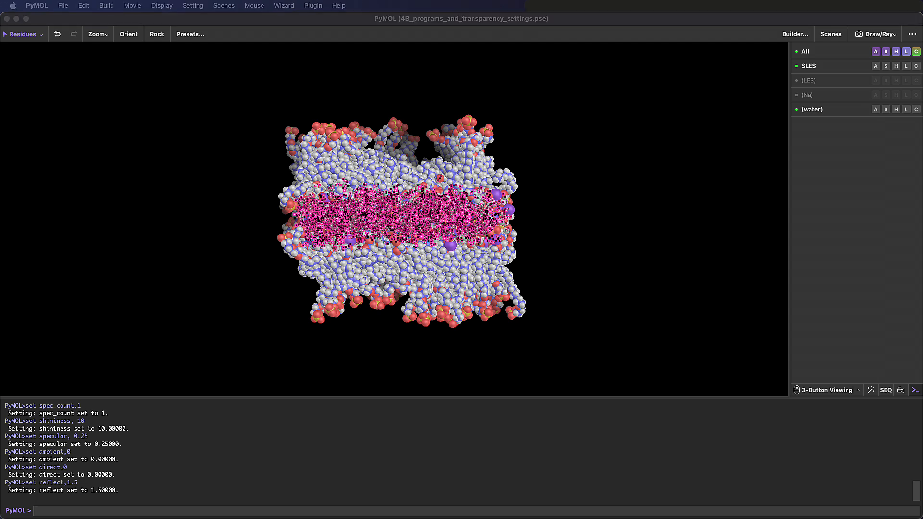
left_click_drag(0, 79, 491, 100)
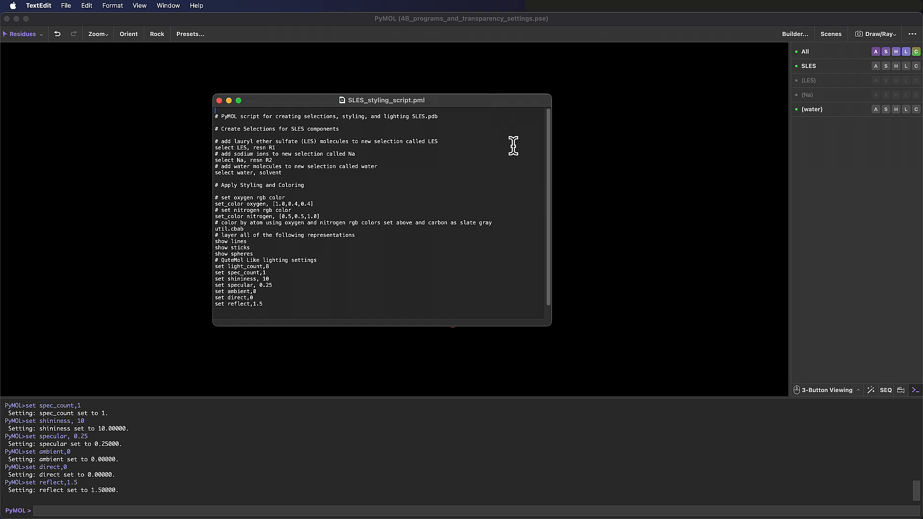
left_click(220, 100)
left_click(197, 22)
left_click(193, 5)
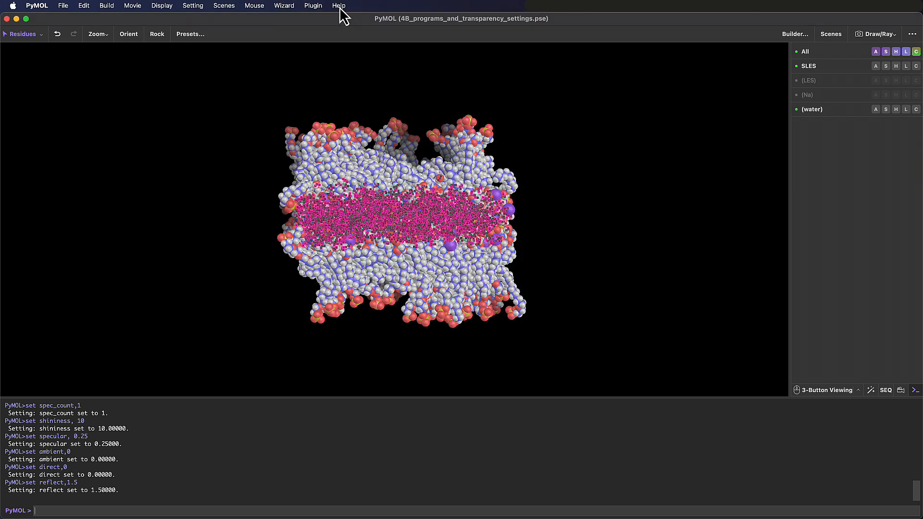
left_click(339, 6)
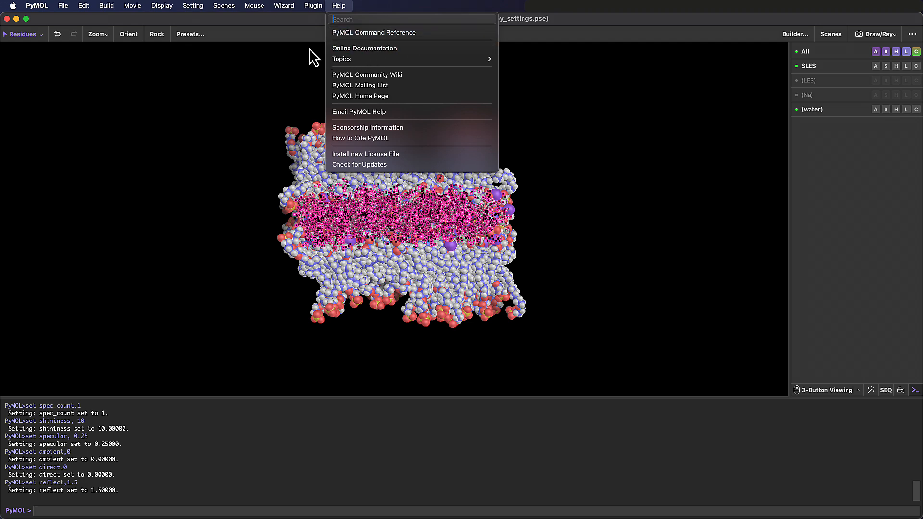
left_click(297, 56)
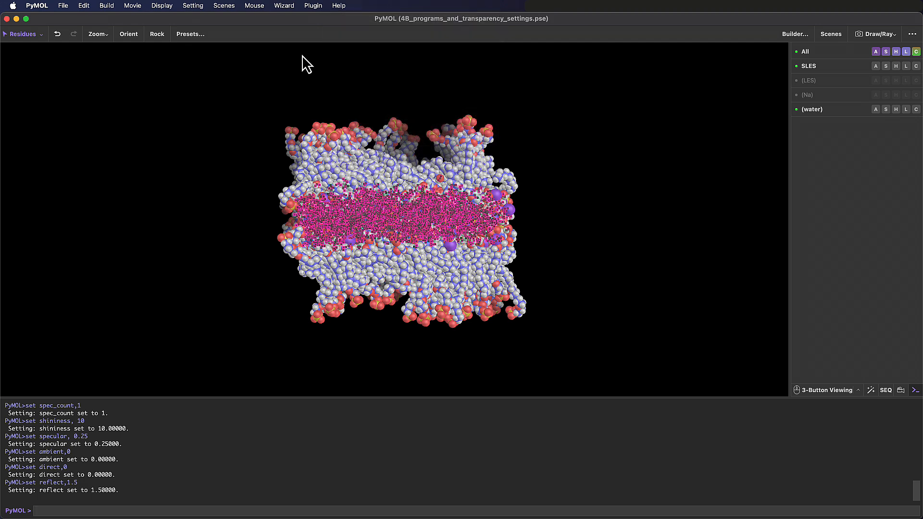
Deactivate the water selection to remove its selection markers from the model
left_click(653, 110)
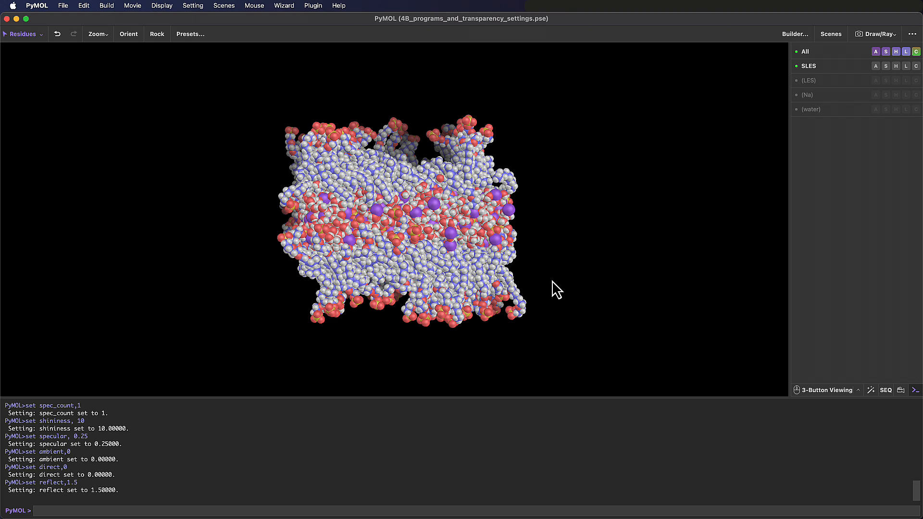
right_click_drag(552, 281, 534, 264)
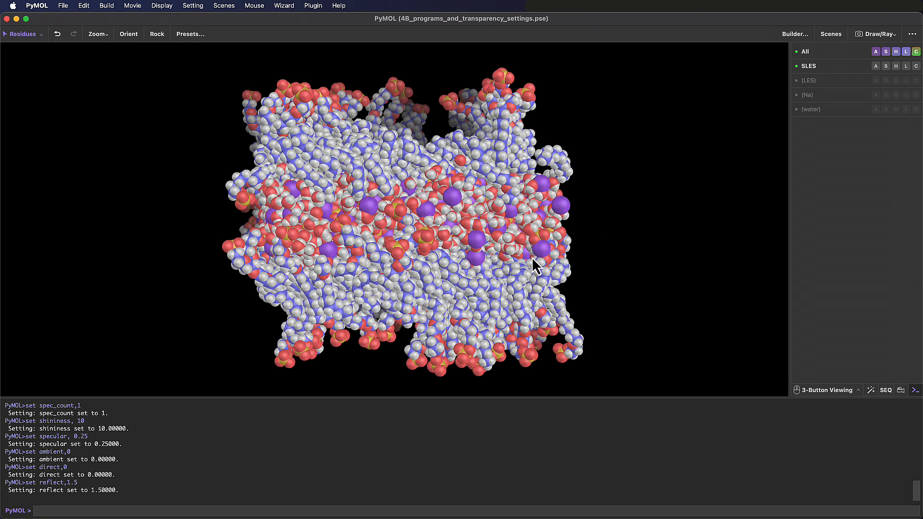
Toggle the SLES object and the LES, Na and water selections on and off to see which atoms each contains
left_click(863, 70)
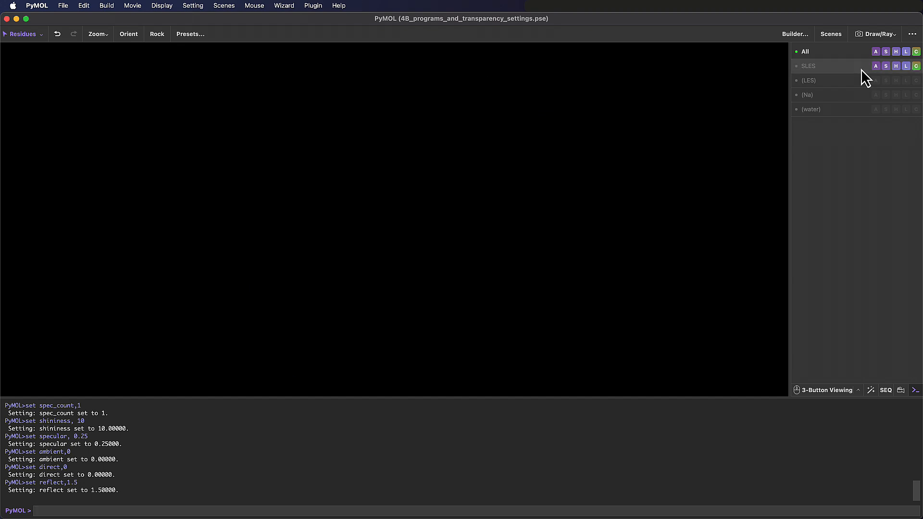
left_click(862, 70)
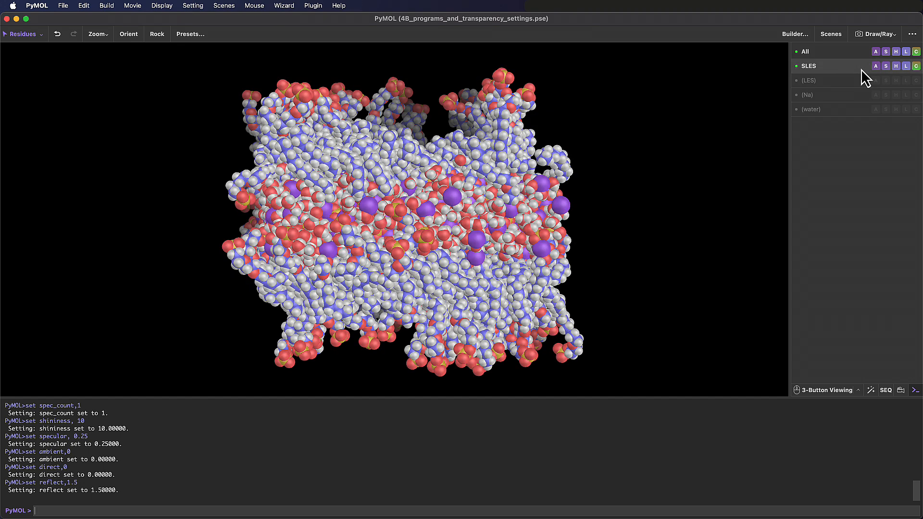
left_click(853, 86)
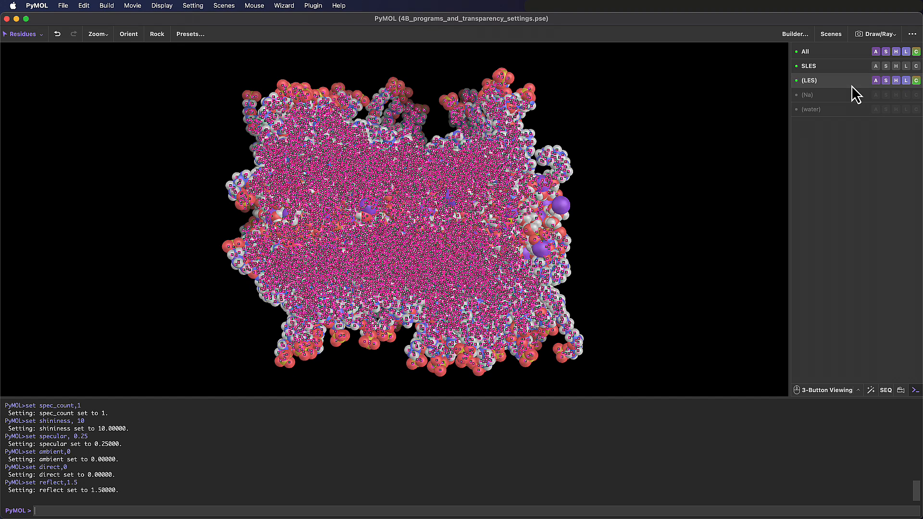
left_click(852, 83)
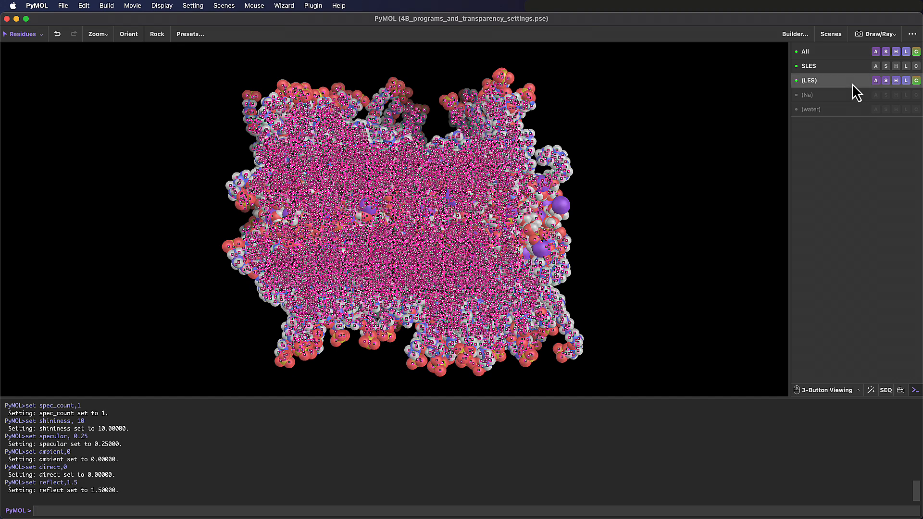
left_click(849, 95)
left_click(850, 94)
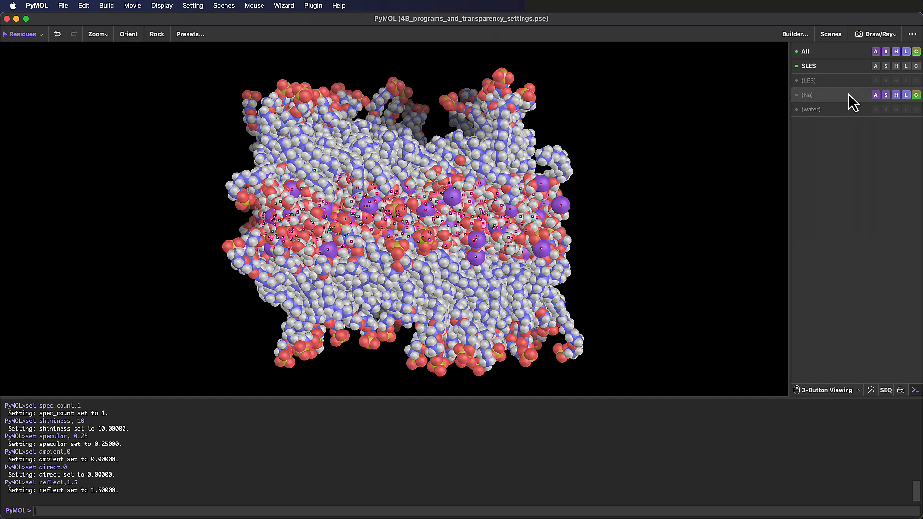
left_click(848, 111)
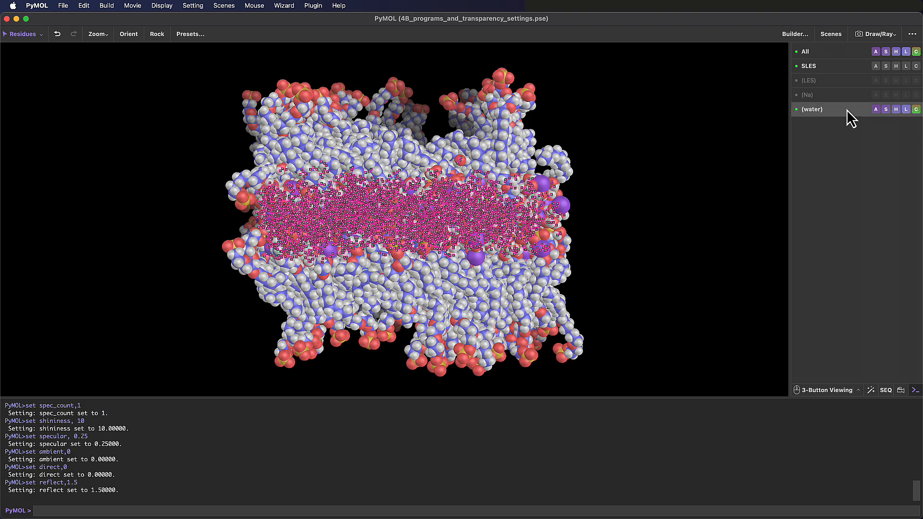
left_click(847, 109)
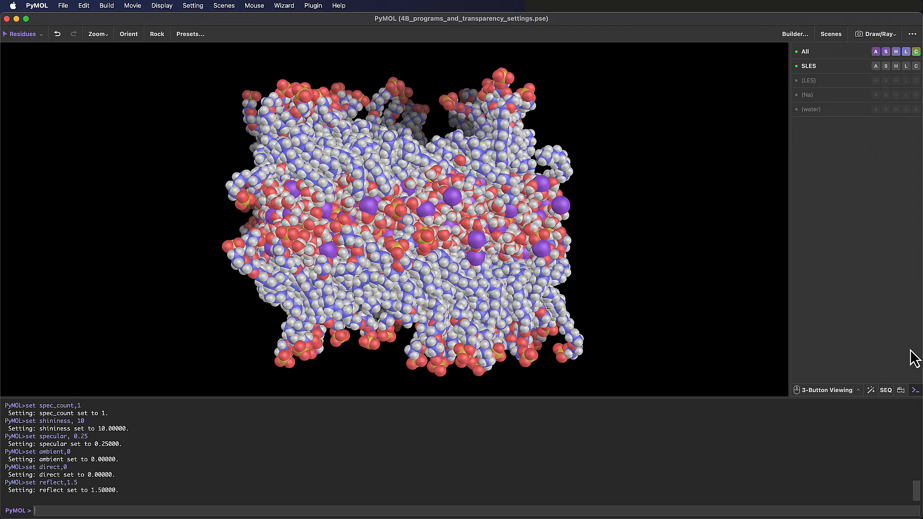
Show the movie timeline and store the zoomed-out camera view at the start of the Camera track
left_click(901, 391)
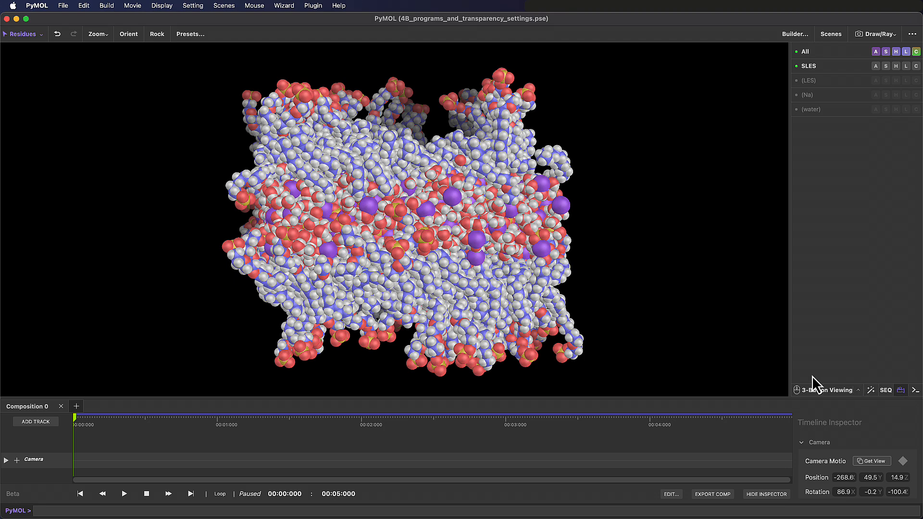
right_click_drag(468, 273, 428, 230)
mouse_move(373, 223)
left_mouse_down()
mouse_move(425, 224)
mouse_move(371, 219)
left_mouse_up()
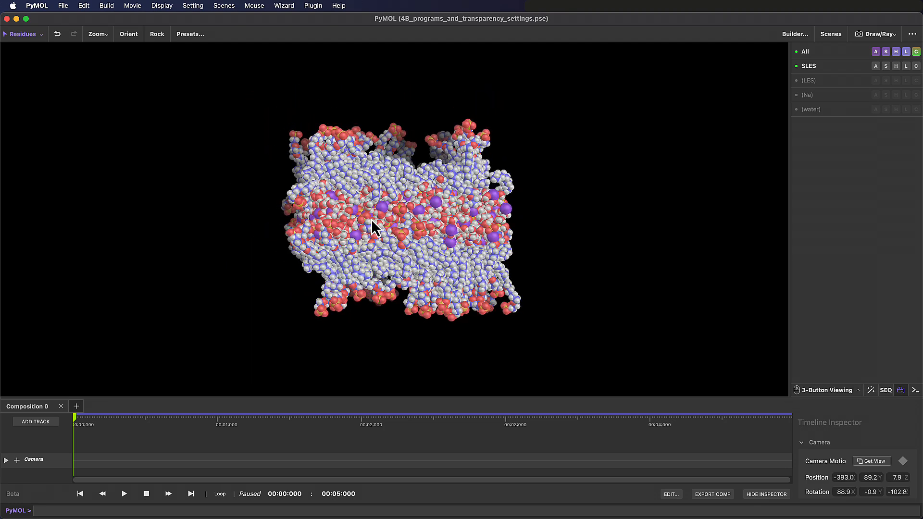
right_click(80, 460)
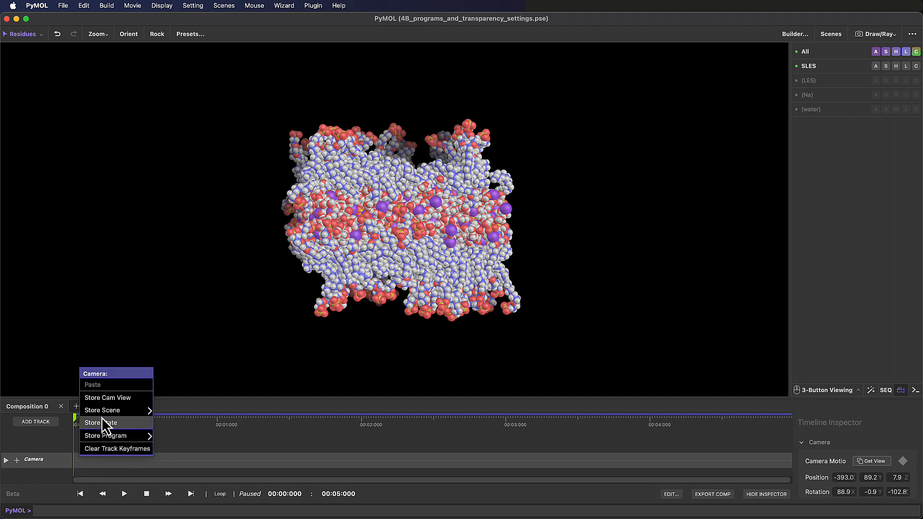
left_click(114, 399)
Store a nutate program with an angle of 30 and a duration of 2 on the Camera track, just after the stored view
left_click_drag(120, 398, 131, 312)
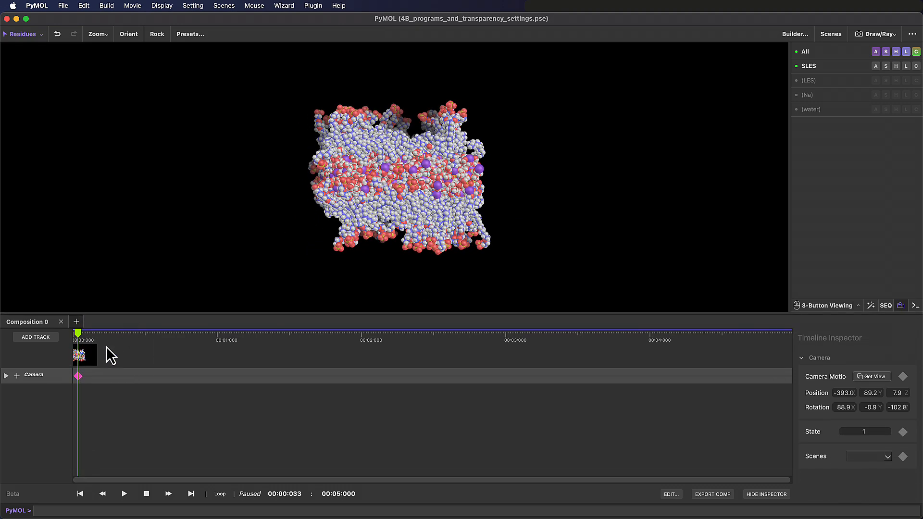
right_click(85, 376)
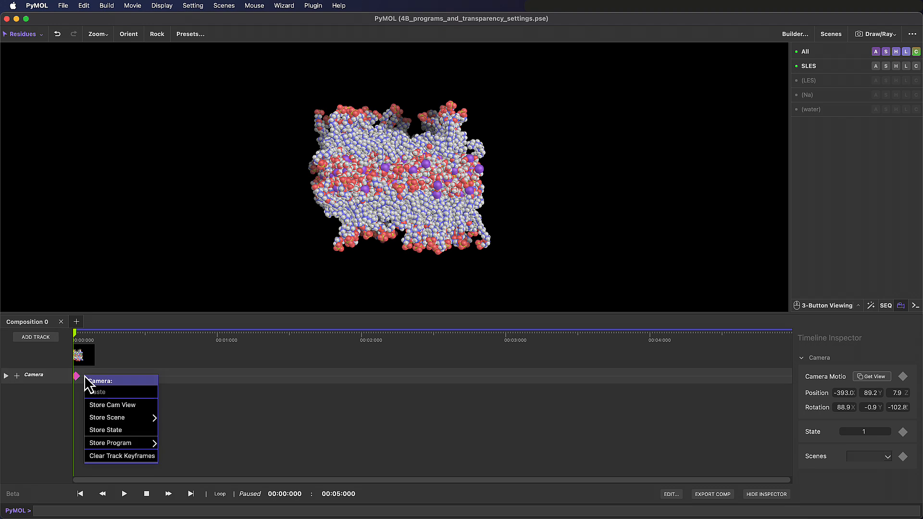
mouse_move(132, 442)
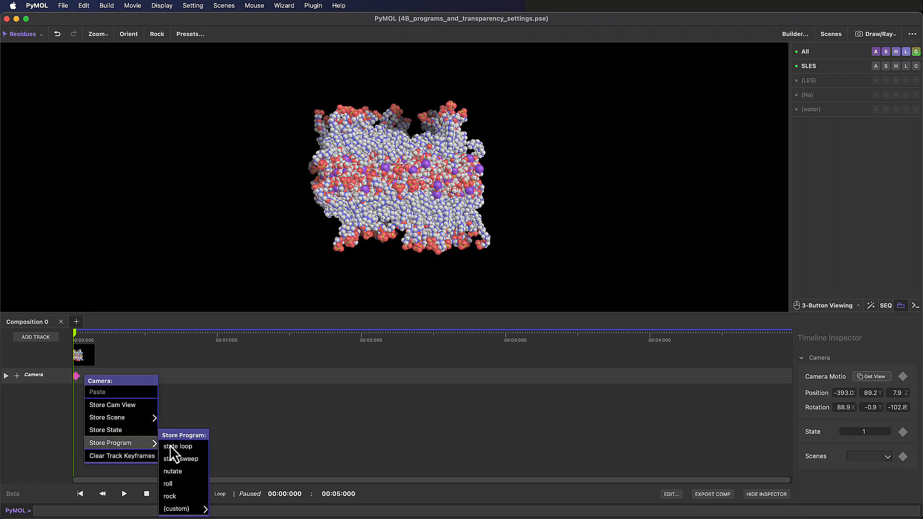
left_click(204, 472)
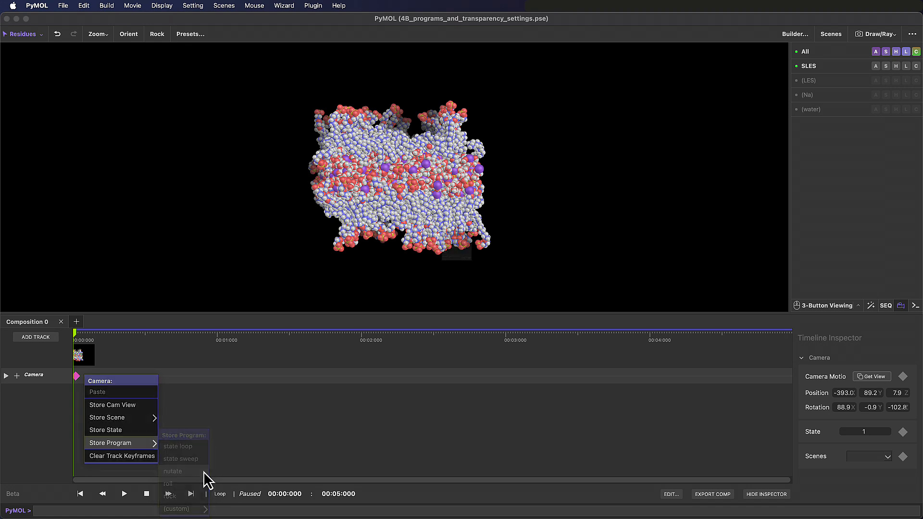
left_click_drag(422, 228, 398, 228)
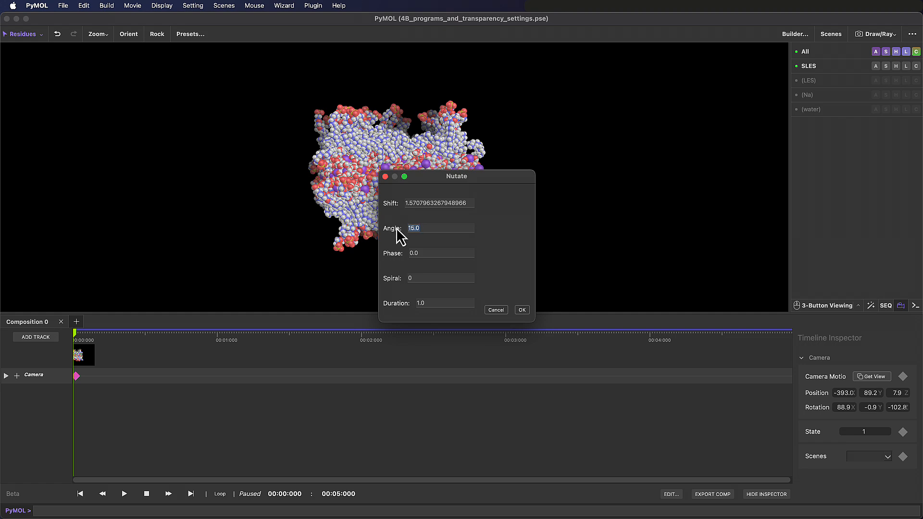
type("30")
left_click_drag(435, 303, 408, 303)
type("2")
left_click(523, 310)
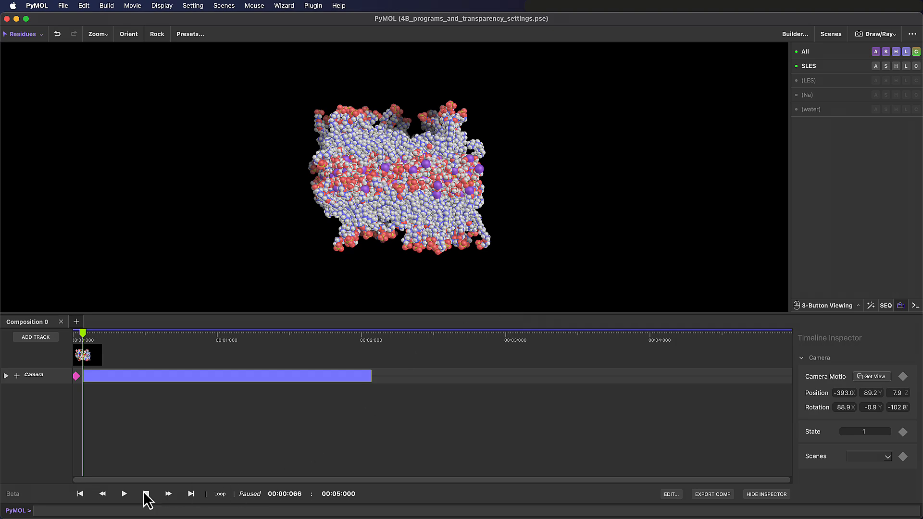
Play back the nutate motion, stop playback, and delete the nutate clip from the Camera track
left_click(124, 495)
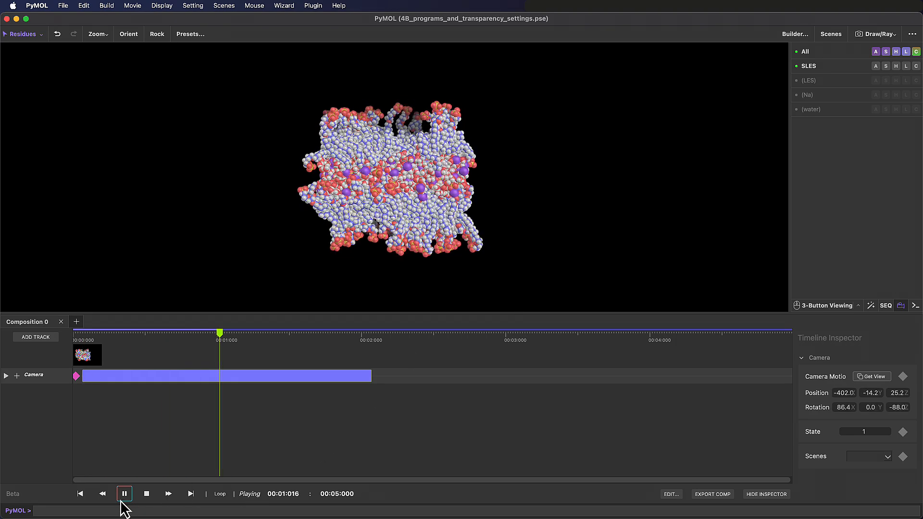
left_click(146, 494)
left_click(146, 375)
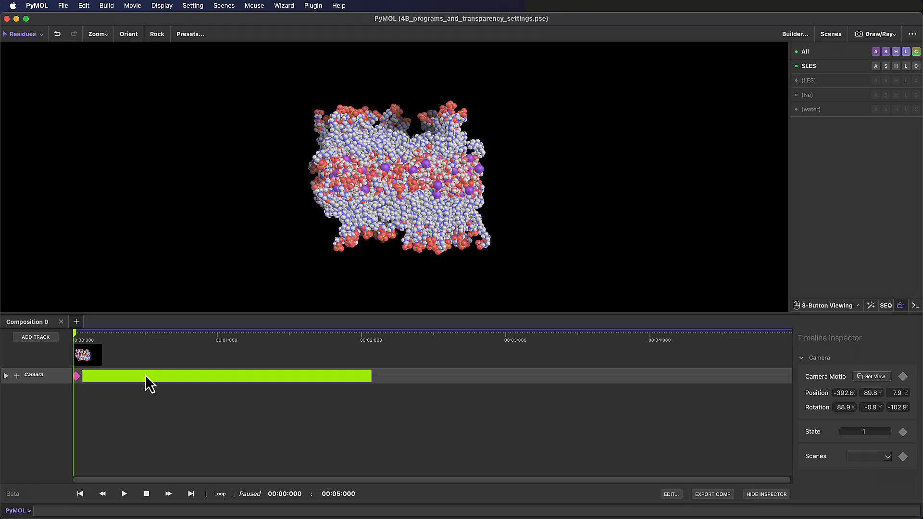
right_click(146, 374)
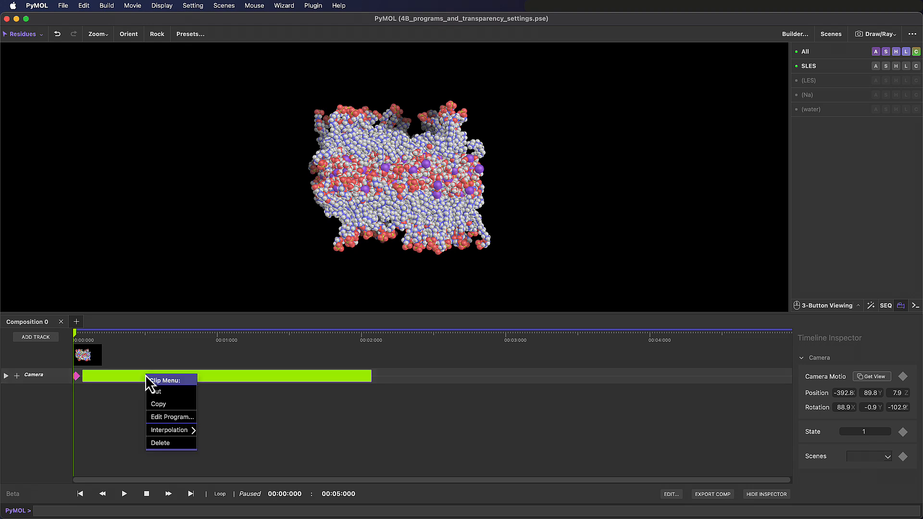
left_click(190, 444)
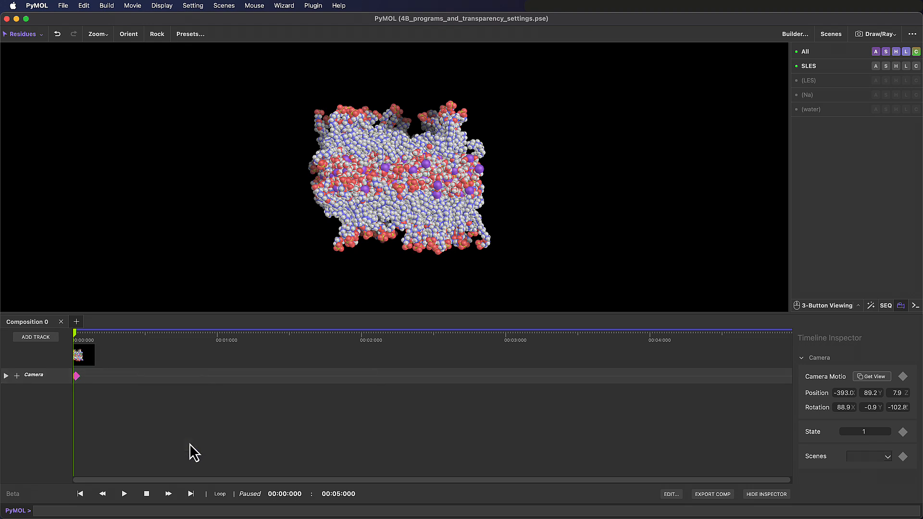
Store a roll program with 2 loops about the y axis and a duration of 2 on the Camera track
right_click(94, 374)
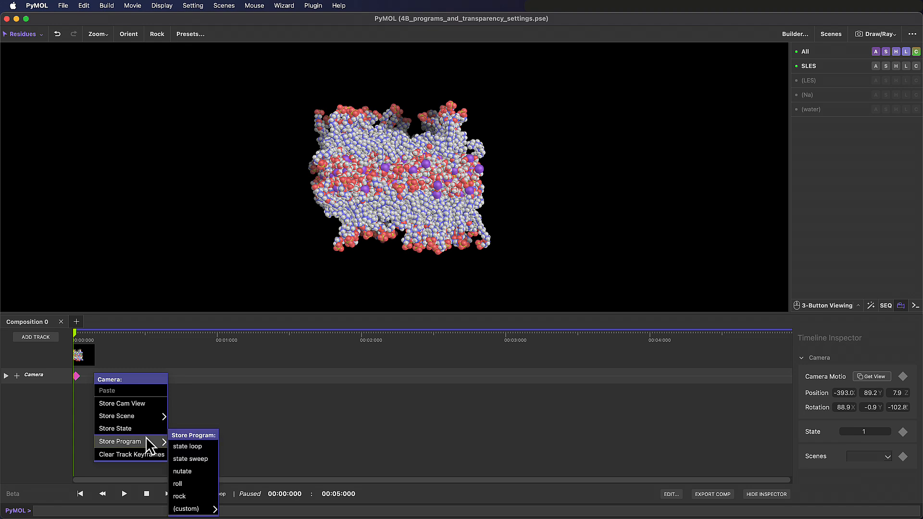
left_click(198, 483)
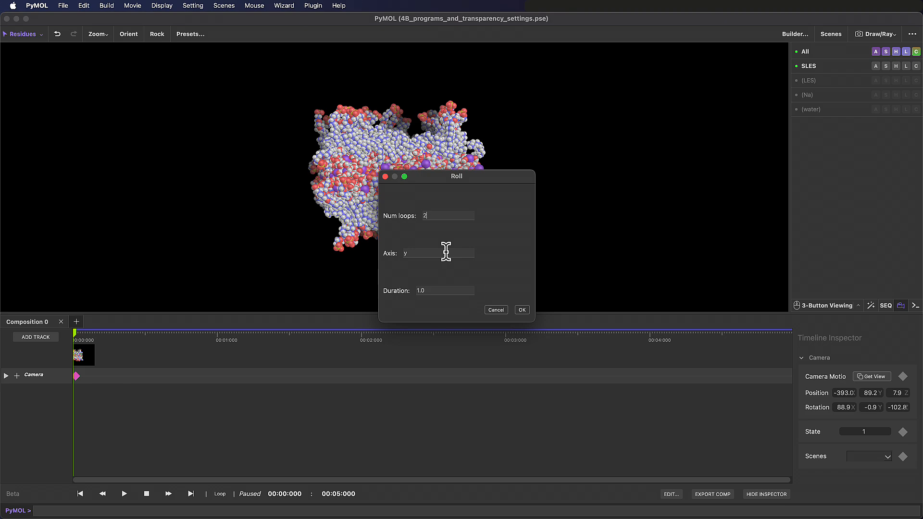
left_click_drag(412, 291, 428, 290)
type("2")
left_click(521, 310)
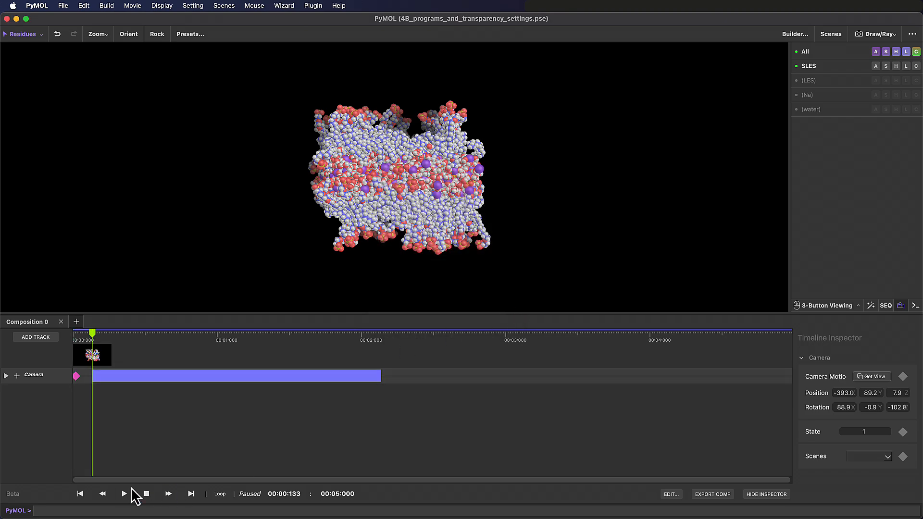
Preview the two-loop roll motion, stop playback, and delete its clip from the Camera track
left_click(124, 494)
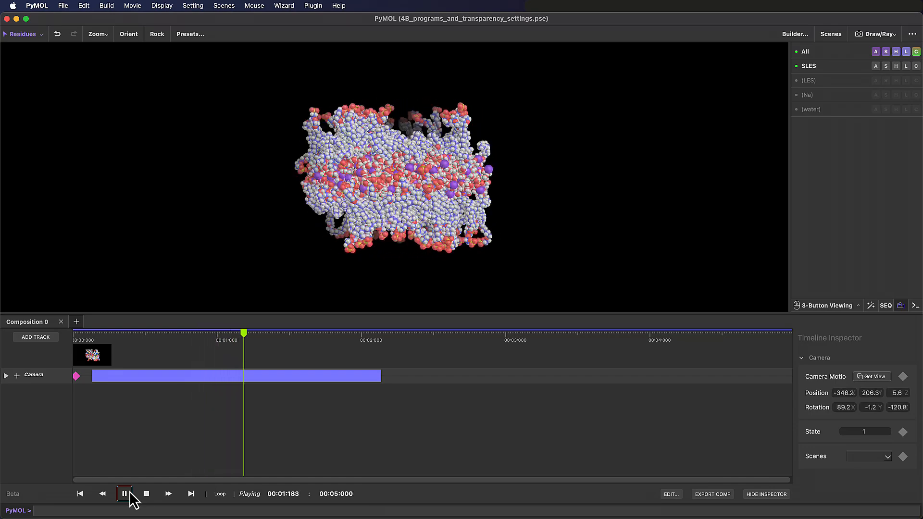
left_click(147, 495)
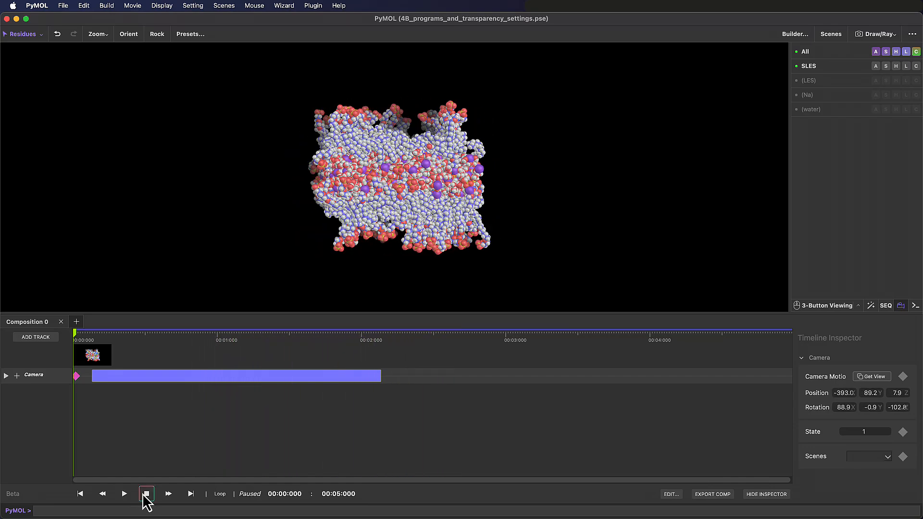
left_click(157, 381)
right_click(157, 380)
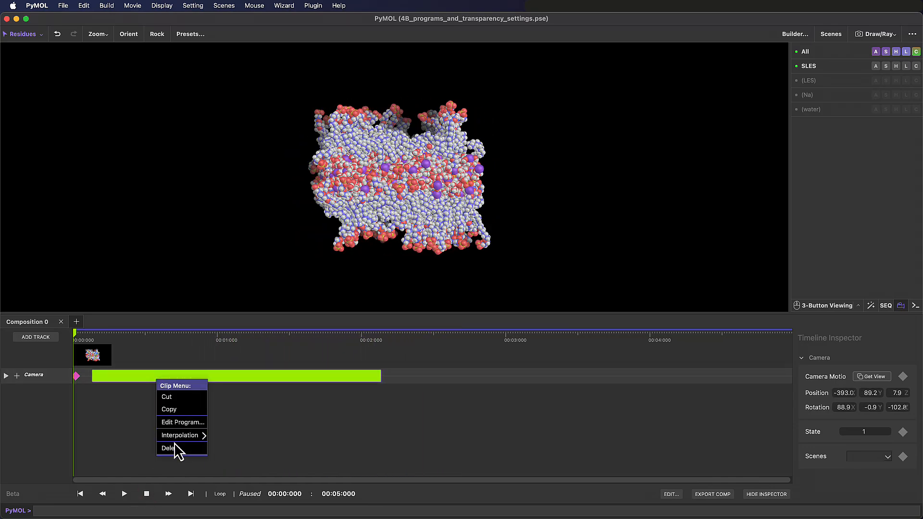
left_click(175, 446)
Store a rock program with an angle of 50 and a duration of 1.0 on the Camera track
right_click(111, 375)
mouse_move(161, 441)
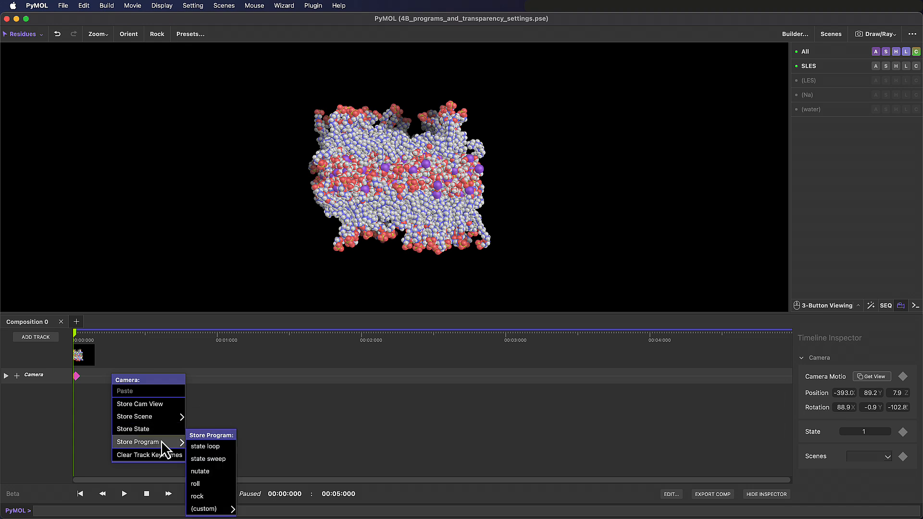
left_click(214, 496)
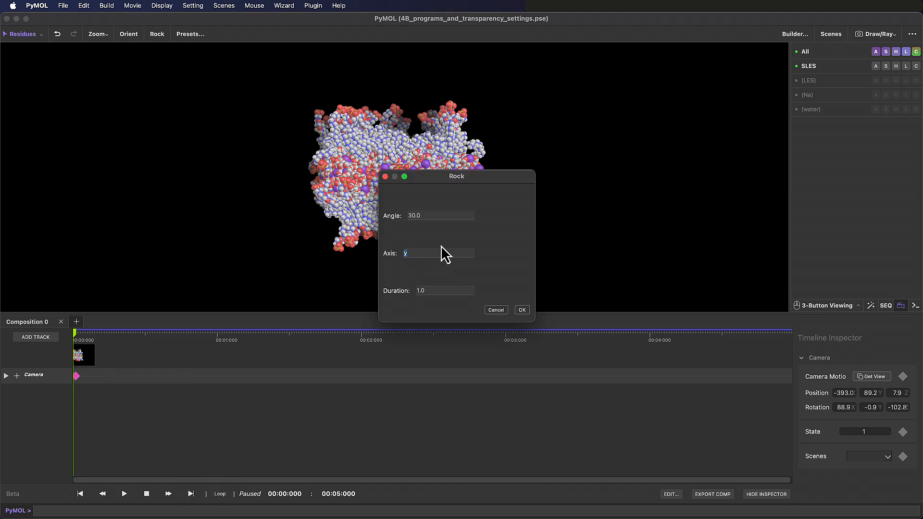
type("50")
left_click(522, 310)
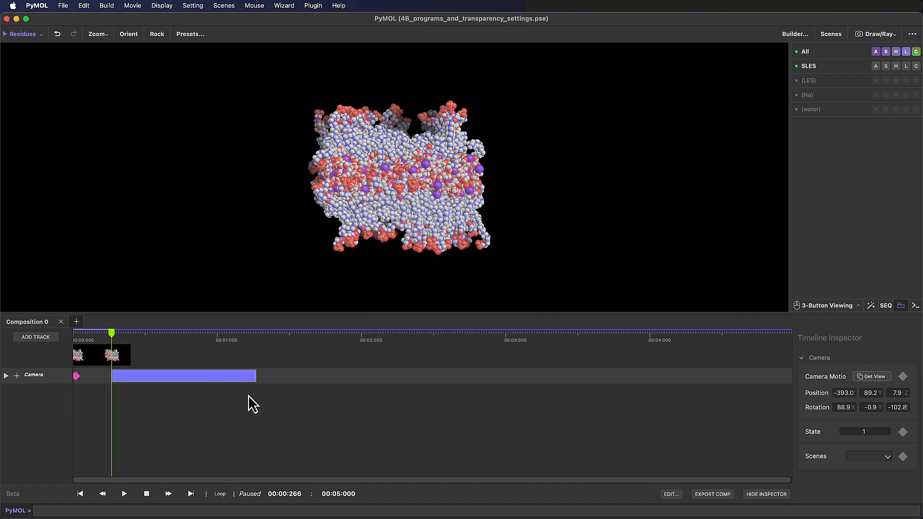
Play the rock motion, stop playback, and delete the rock clip from the Camera track
left_click(124, 494)
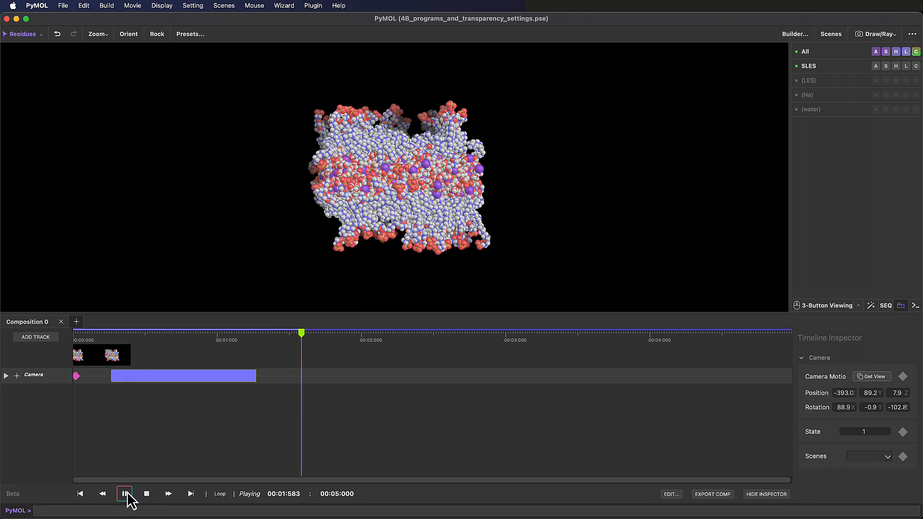
left_click(147, 493)
right_click(160, 375)
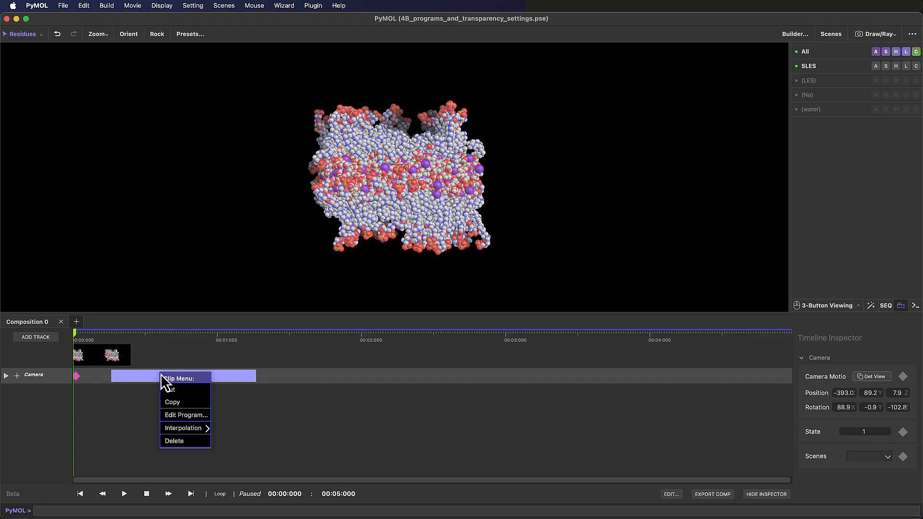
left_click(186, 442)
Store a 2-second roll program with 1 loop about the y axis after the stored camera view, and play it back
right_click(91, 377)
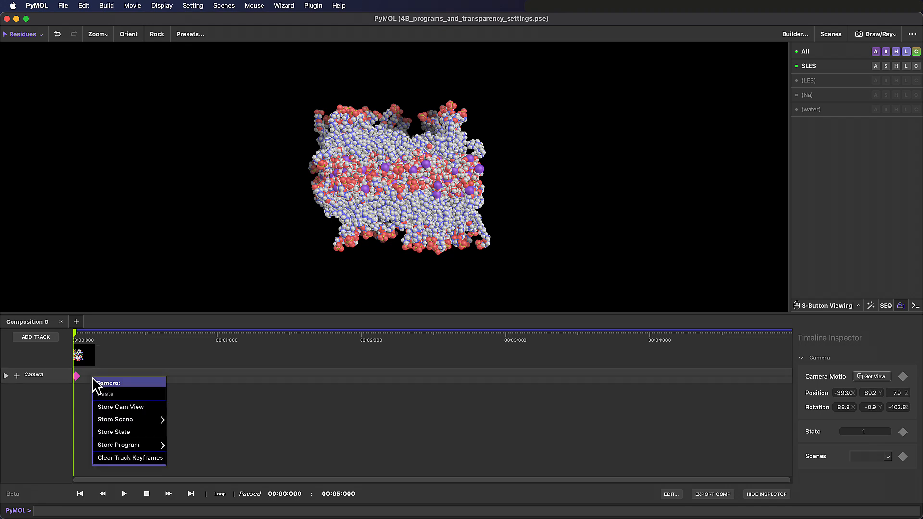
mouse_move(135, 446)
left_click(193, 483)
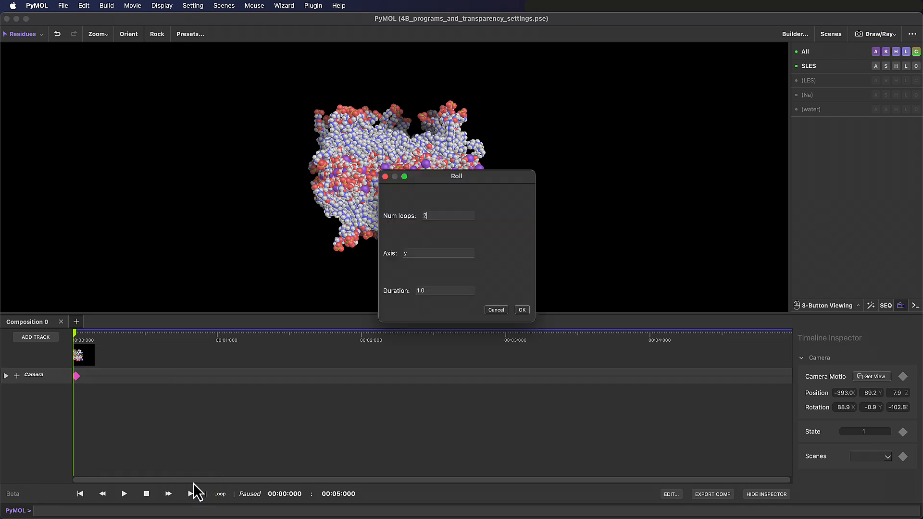
type("1")
left_click(521, 310)
left_click(125, 495)
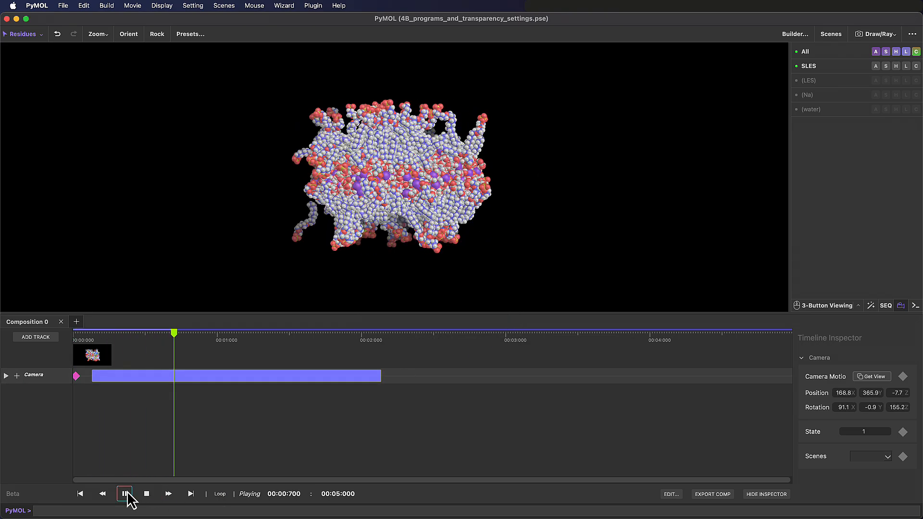
Shorten the roll clip to a duration of about 0.35 s and preview the faster rotation
left_click_drag(384, 378, 145, 376)
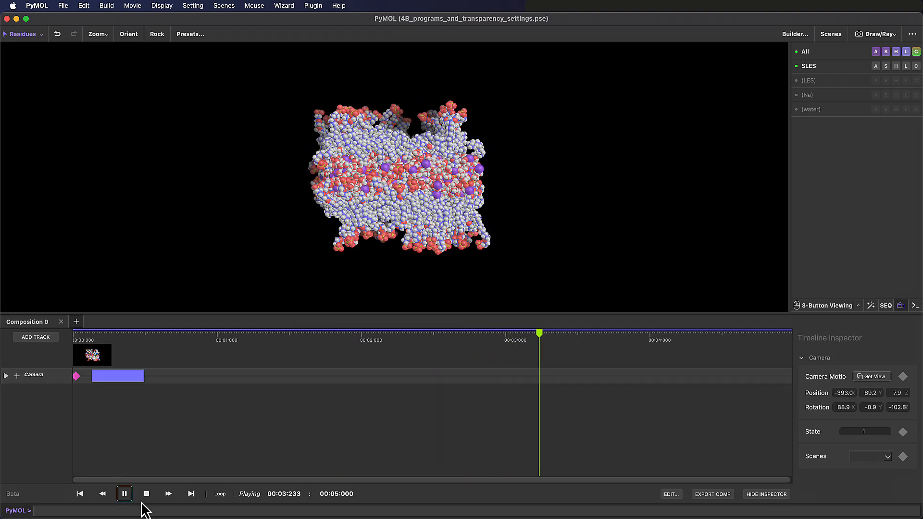
left_click(147, 494)
left_click(124, 494)
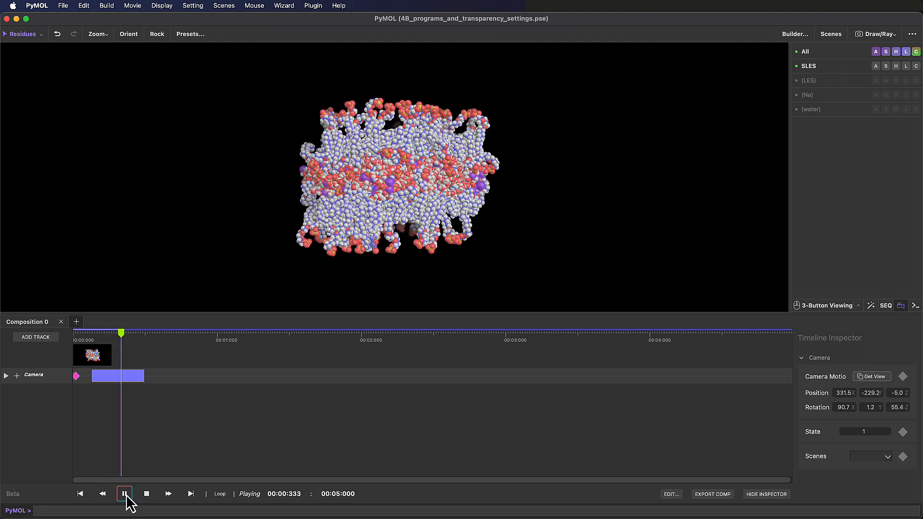
left_click(147, 494)
Edit the roll program so that it rotates about the x axis
right_click(133, 376)
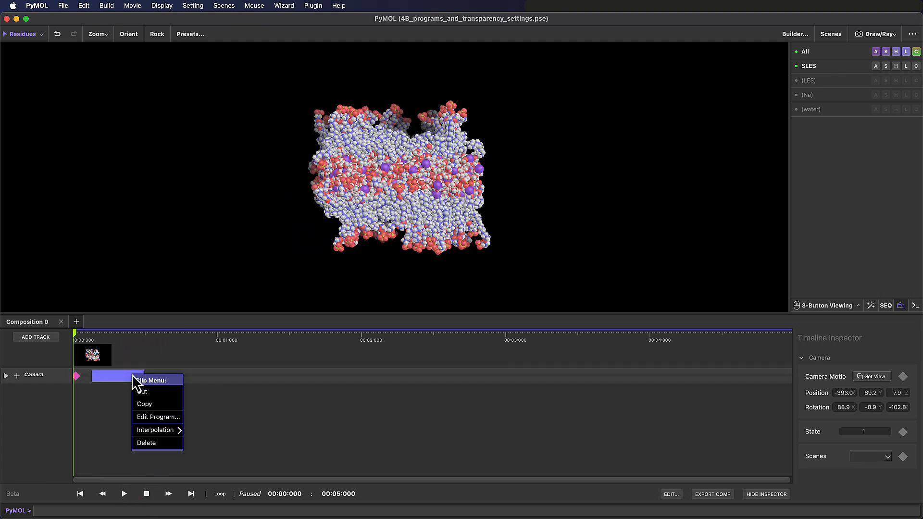
left_click(160, 416)
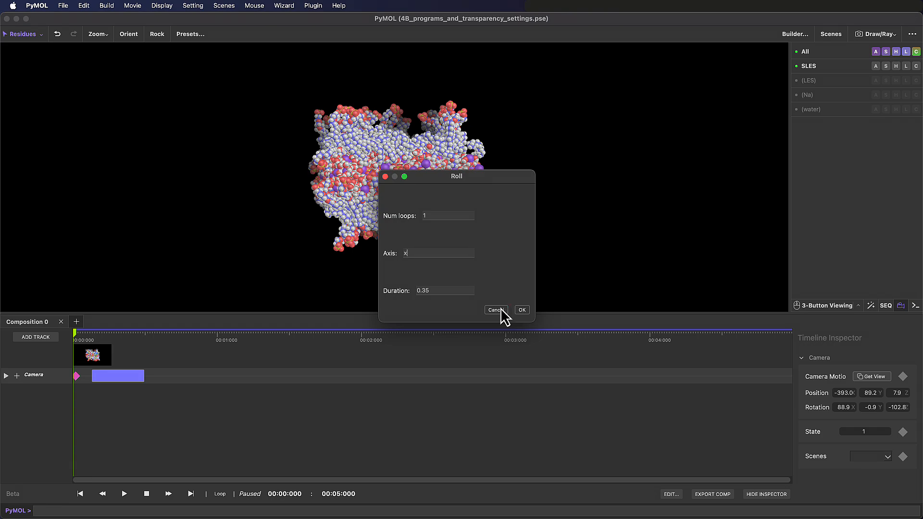
left_click(521, 310)
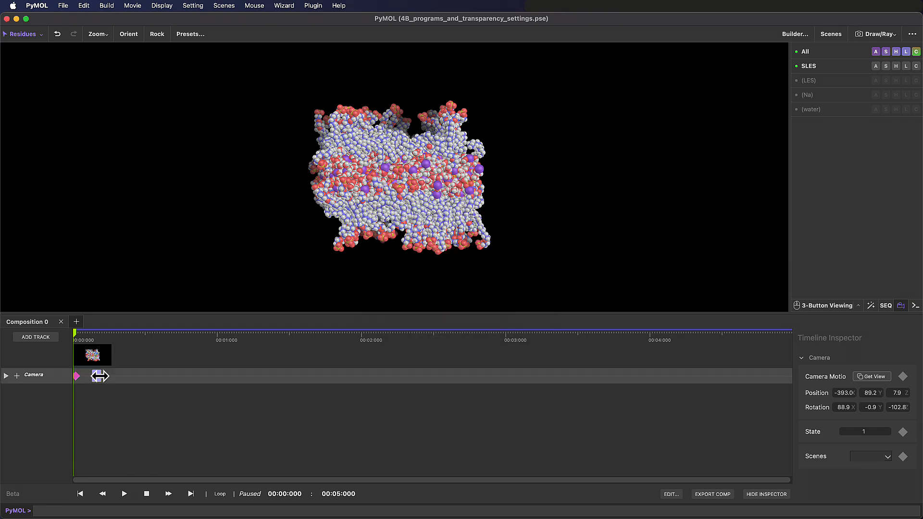
Lengthen the x-axis roll clip to about 0.8 s and preview the rotation
left_click_drag(100, 376, 205, 377)
left_click(125, 494)
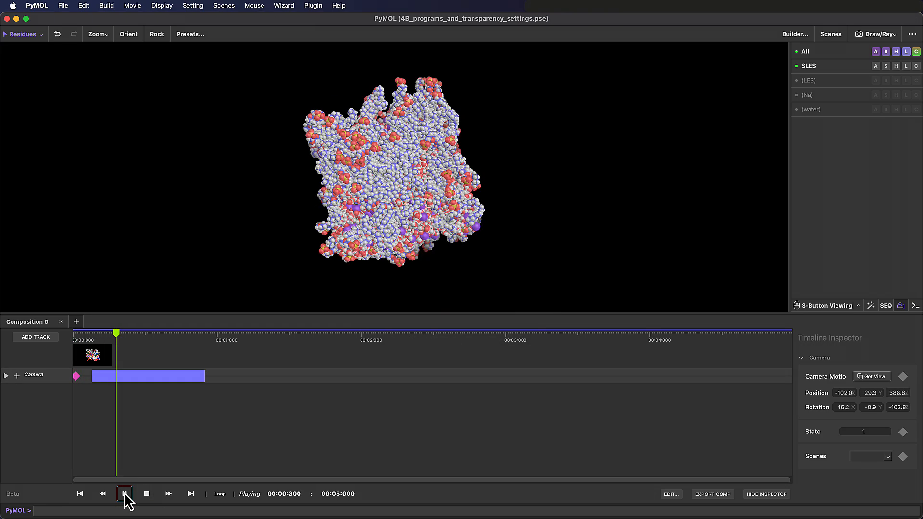
left_click(145, 494)
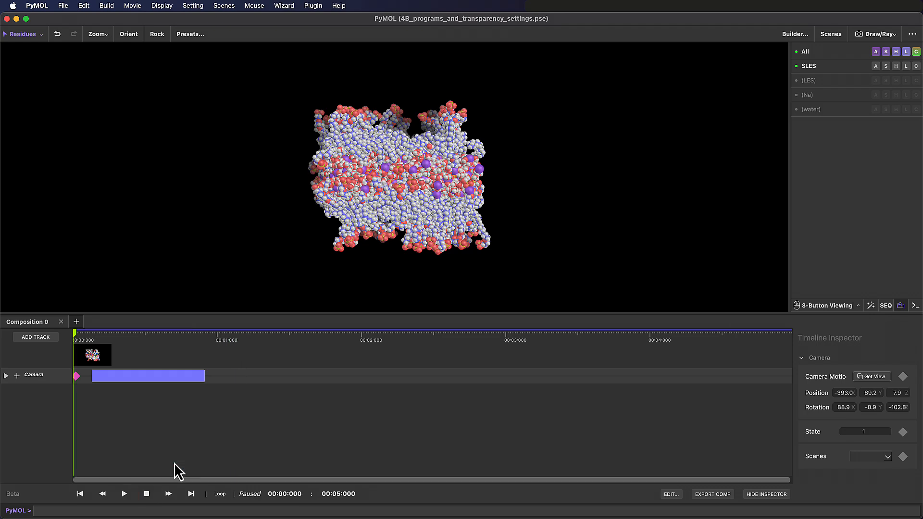
Store a second roll program with 2 loops about the y axis and a duration of 2 at 1.15 s, and rewind to the start
right_click(240, 376)
mouse_move(281, 444)
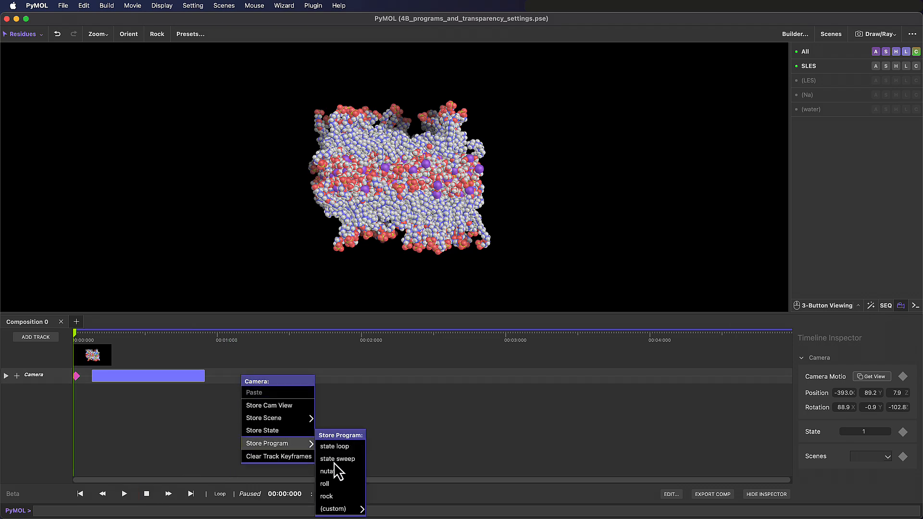
left_click(353, 486)
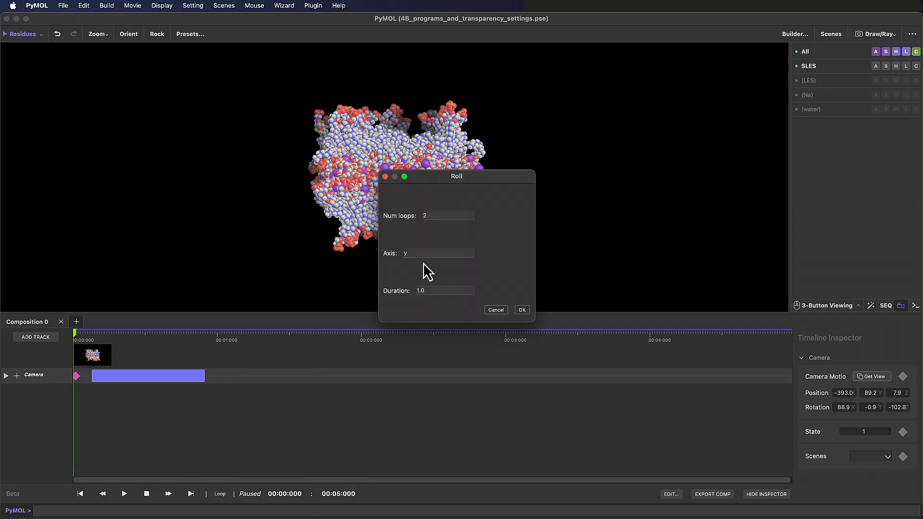
type("2")
left_click(523, 311)
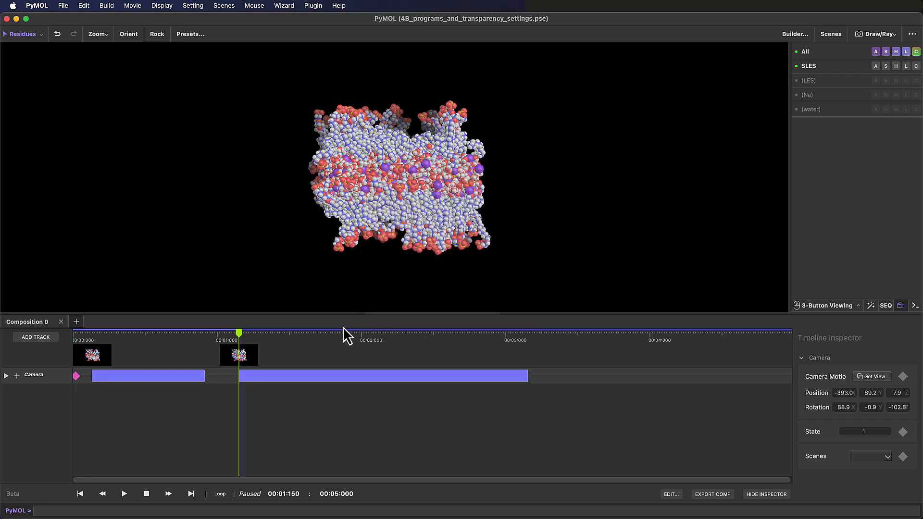
left_click(81, 495)
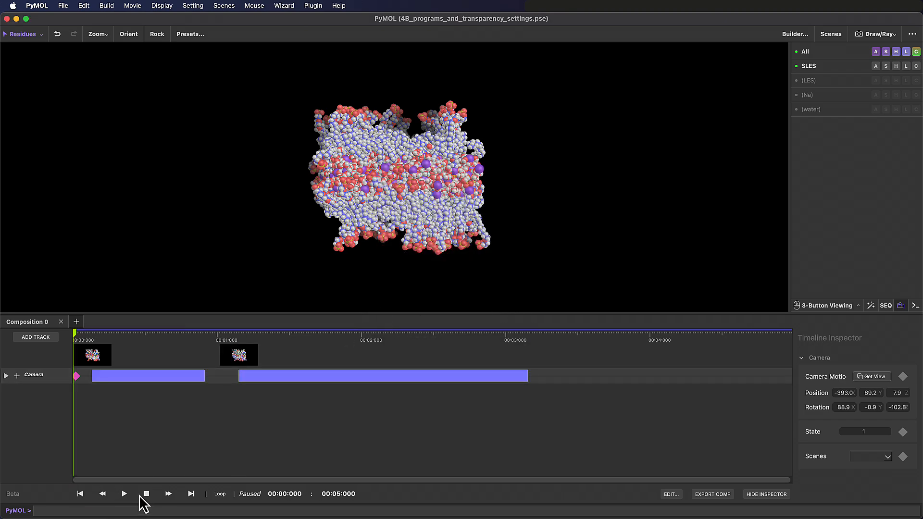
Play back the two camera rolls, and add a timeline track for the SLES object
left_click(124, 494)
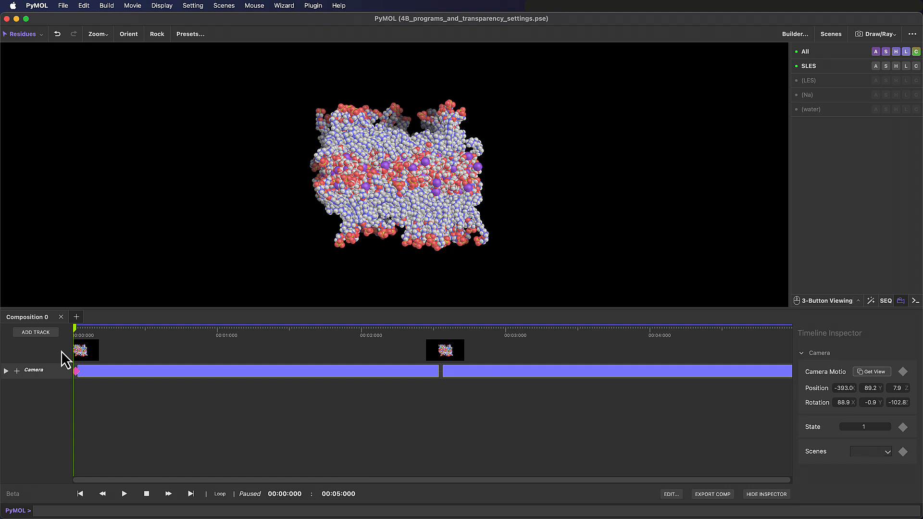
left_click(51, 334)
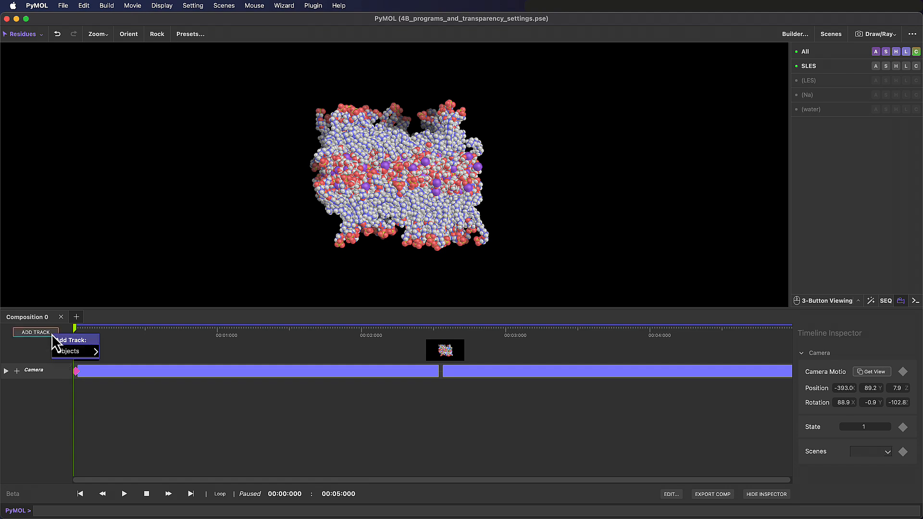
mouse_move(72, 352)
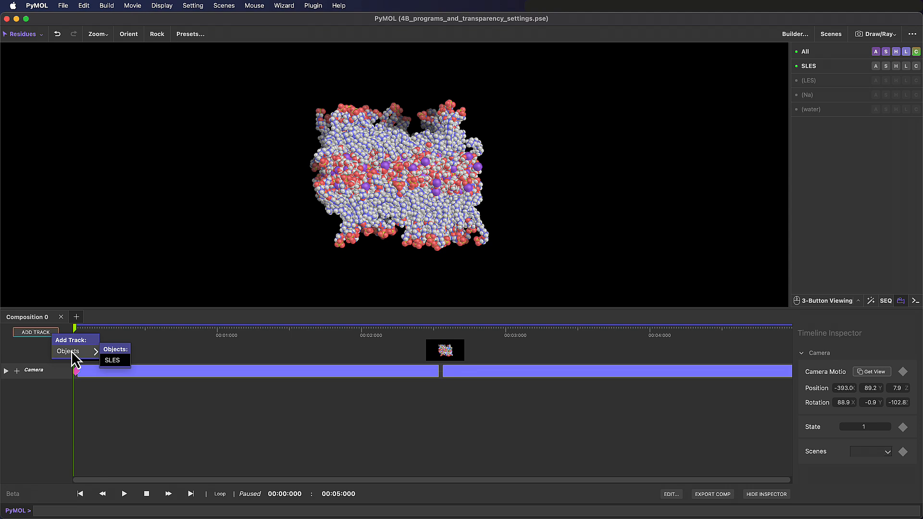
left_click(116, 362)
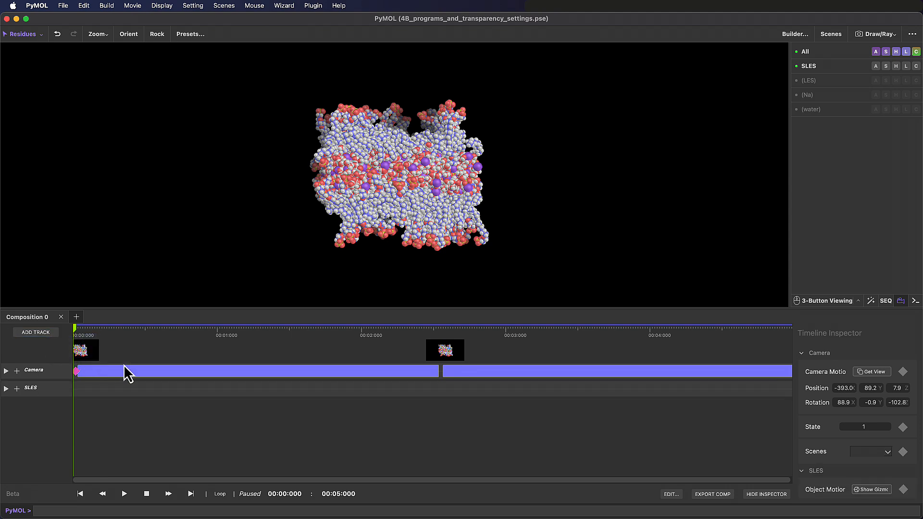
Add a Sphere Transparency setting subtrack to the SLES track
left_click(16, 389)
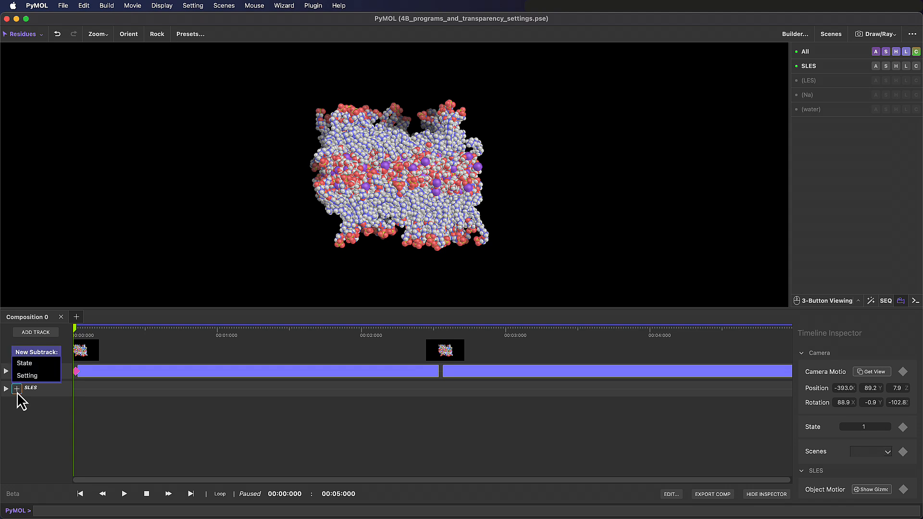
left_click(45, 378)
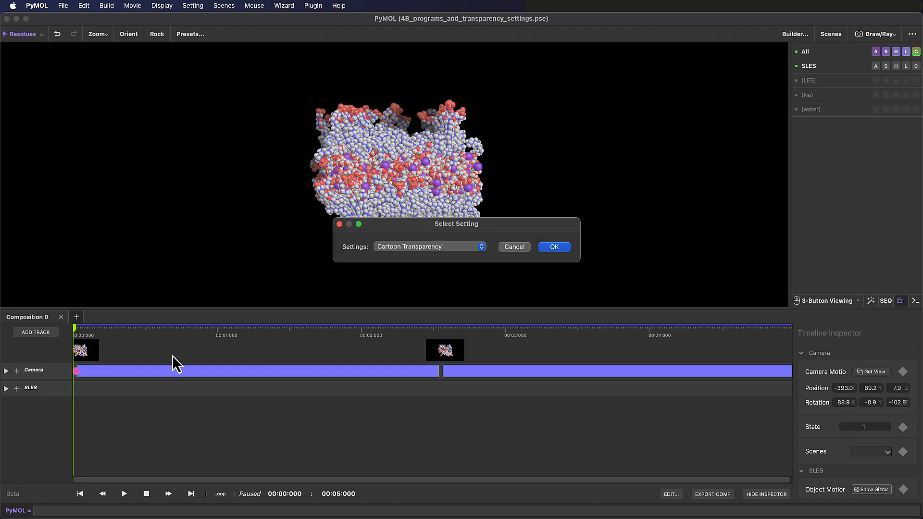
left_click(460, 248)
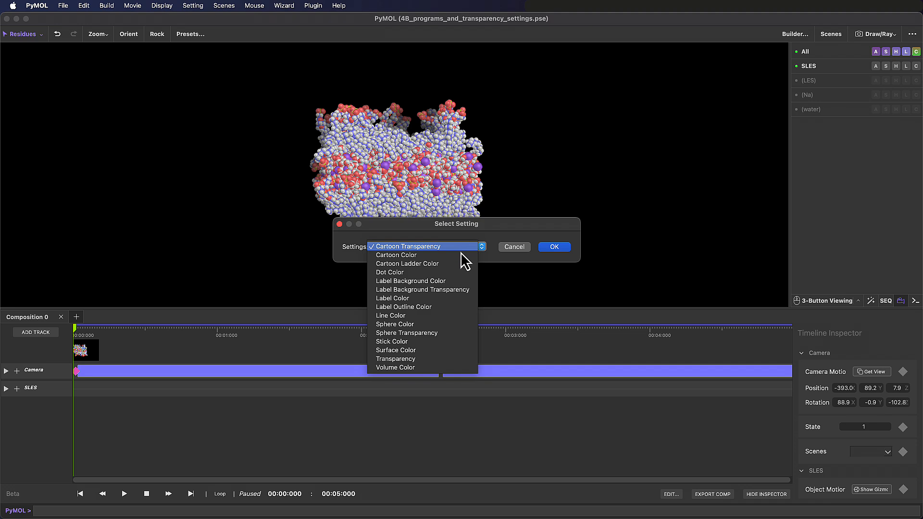
left_click(472, 334)
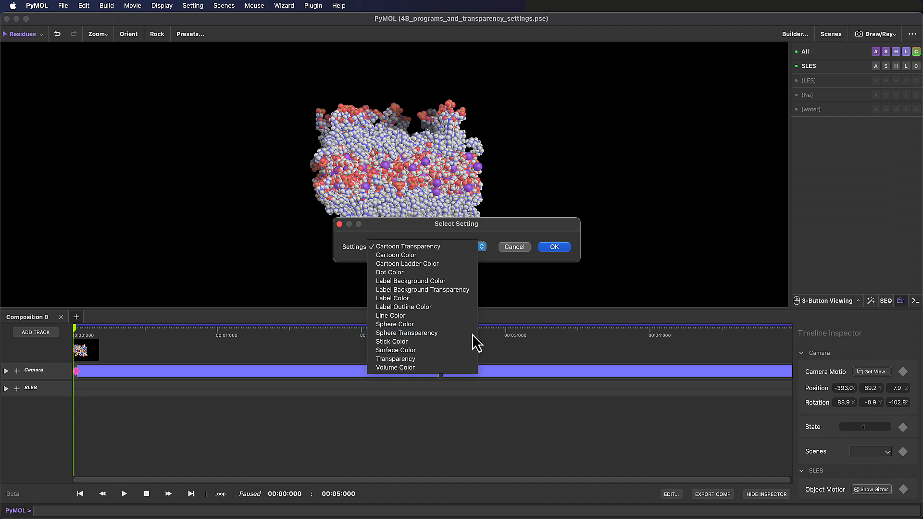
left_click(553, 247)
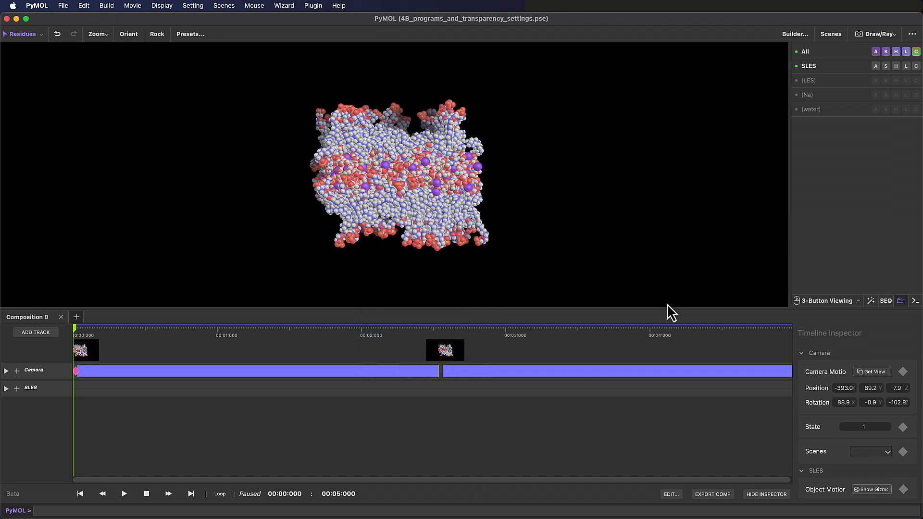
Store a Sphere Transparency keyframe of 0.00 for SLES at the start of the timeline and expand the SLES track
left_click(803, 355)
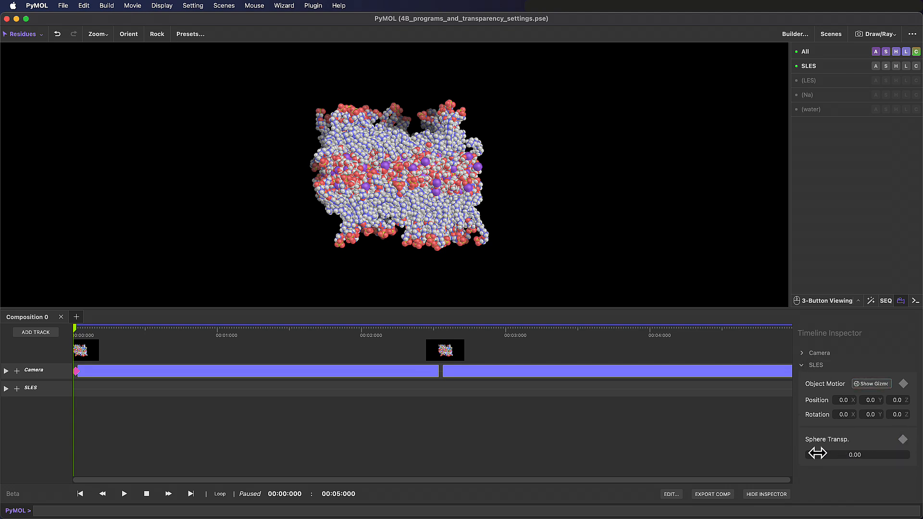
mouse_move(813, 454)
left_mouse_down()
mouse_move(915, 462)
mouse_move(816, 448)
mouse_move(881, 446)
mouse_move(909, 449)
mouse_move(811, 455)
left_mouse_up()
left_click(6, 388)
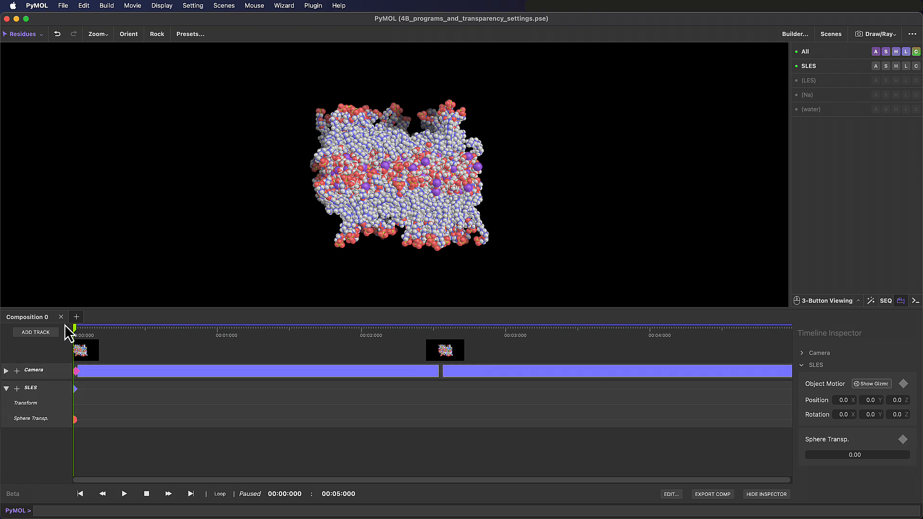
Store a Sphere Transparency keyframe of 1.00 for SLES at 2.5 s and shift it slightly past the first roll
left_click_drag(75, 331, 436, 354)
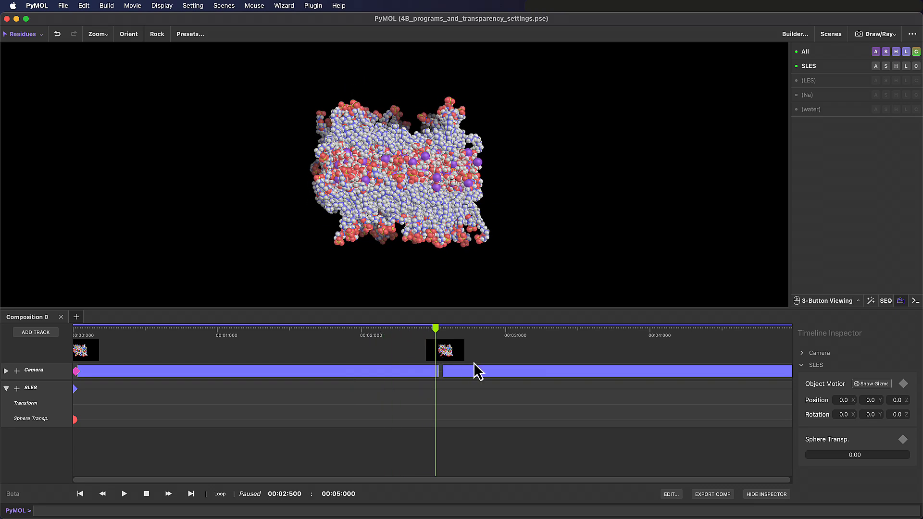
left_click_drag(809, 454, 921, 468)
left_click(903, 439)
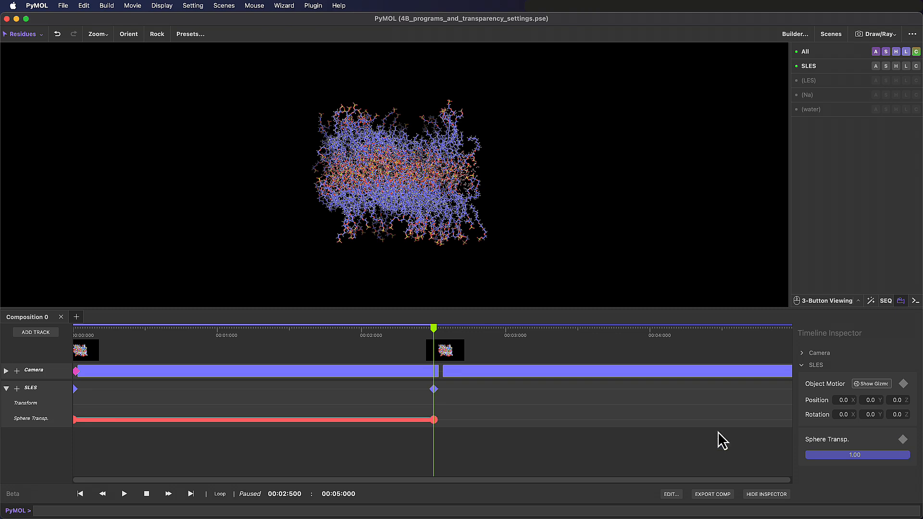
left_click_drag(435, 389, 446, 389)
Store a Sphere Transparency keyframe of 0.00 for SLES at about 4.83 s, move it to the movie's end and play the movie
left_click_drag(433, 329, 772, 377)
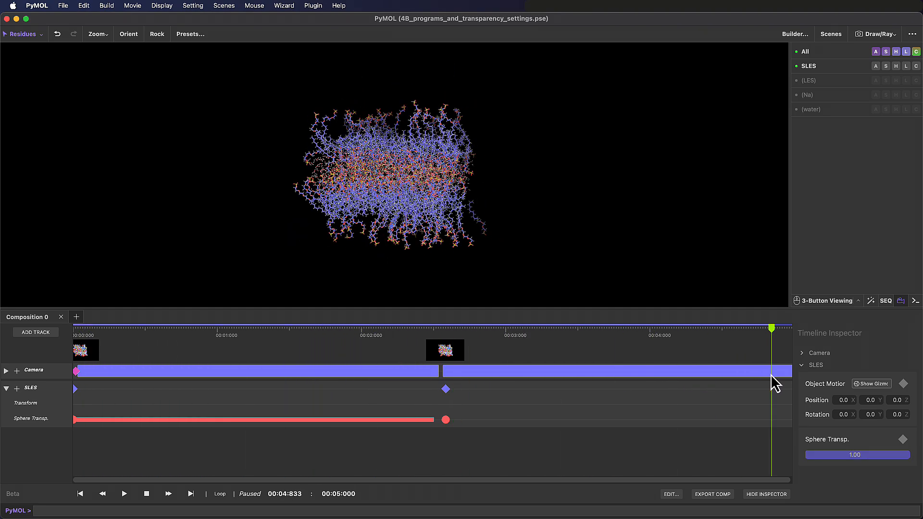
left_click_drag(897, 454, 792, 459)
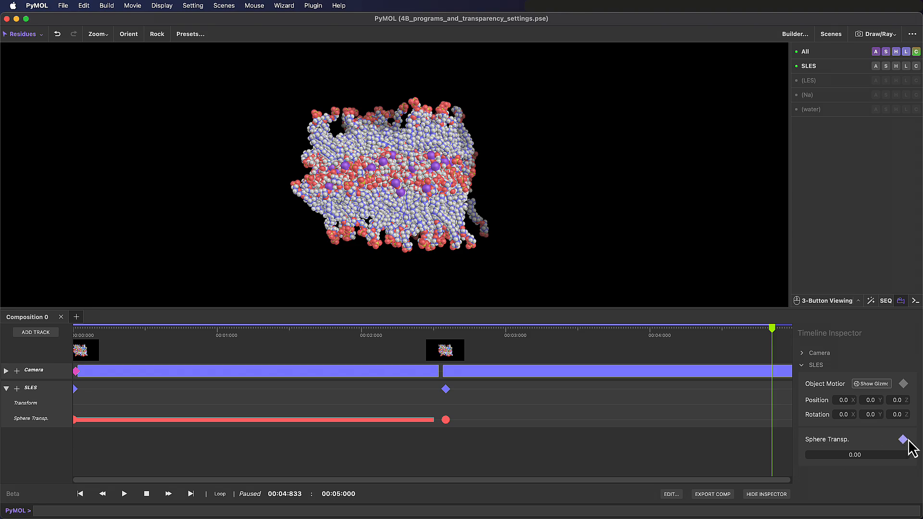
left_click(906, 440)
left_click_drag(771, 390, 786, 390)
left_click_drag(771, 329, 795, 346)
left_click_drag(785, 389, 793, 390)
left_click(124, 494)
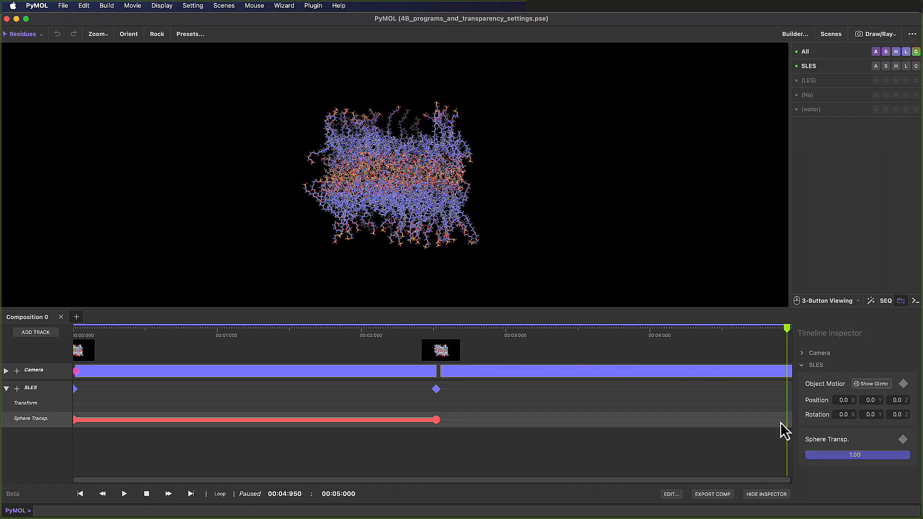
Return the playhead to about 2.52 s and copy the LES selection to a new object named LES_copy
left_click_drag(787, 329, 437, 356)
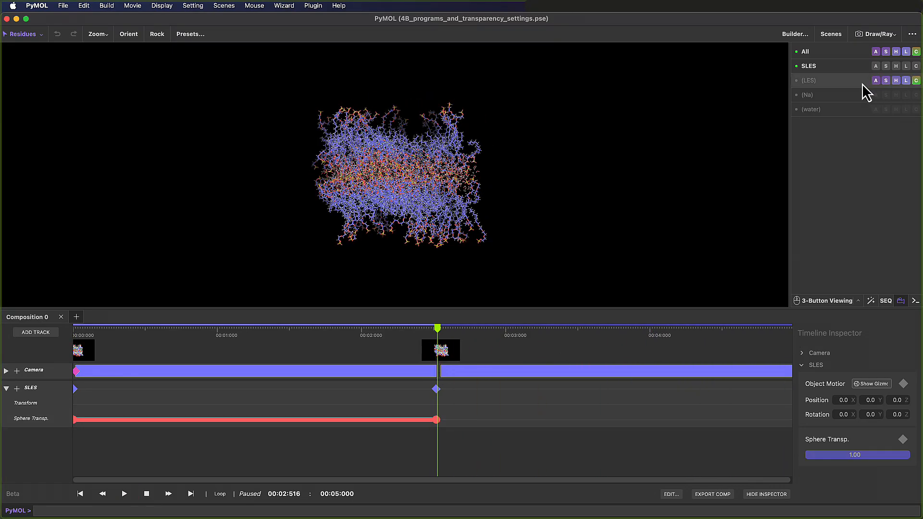
left_click(876, 80)
mouse_move(874, 275)
left_click(829, 285)
left_click(876, 124)
left_click(873, 296)
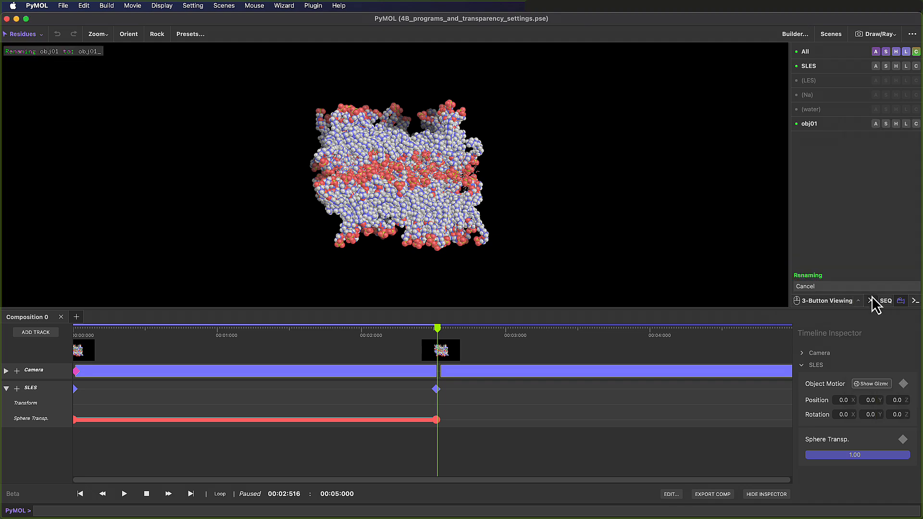
type("LES_copy")
key("Return")
Copy the Na selection to a new object named Na_copy
left_click(876, 95)
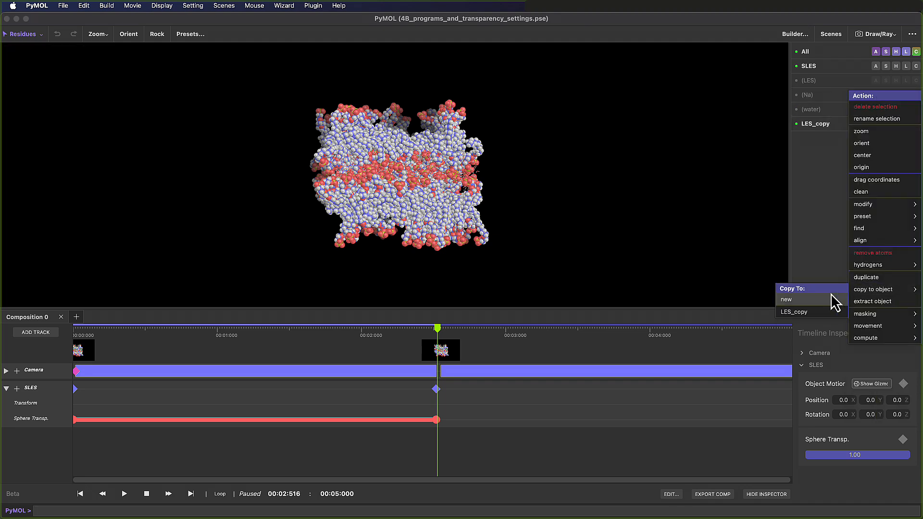
left_click(831, 291)
left_click(876, 138)
left_click(870, 308)
type("Na_copy")
key("Return")
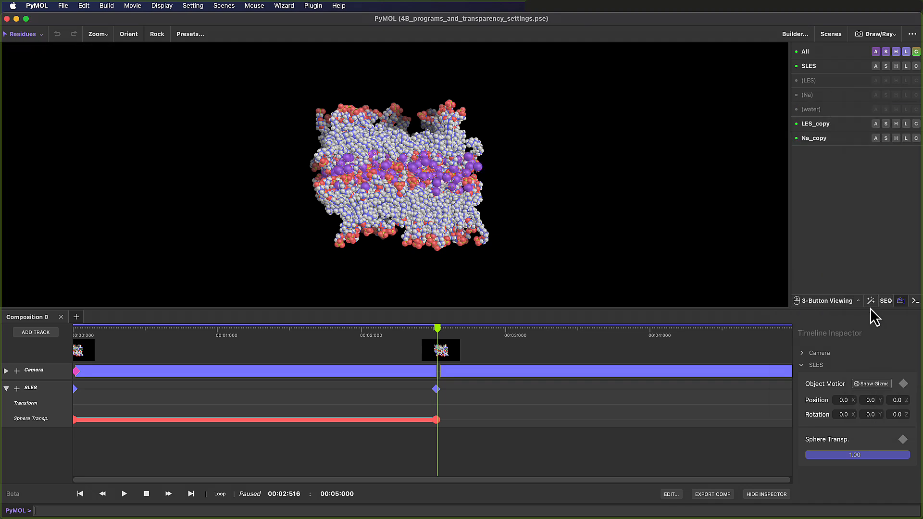
Copy the water selection to a new object named water_copy
left_click(874, 110)
mouse_move(887, 277)
left_click(838, 228)
left_click(876, 153)
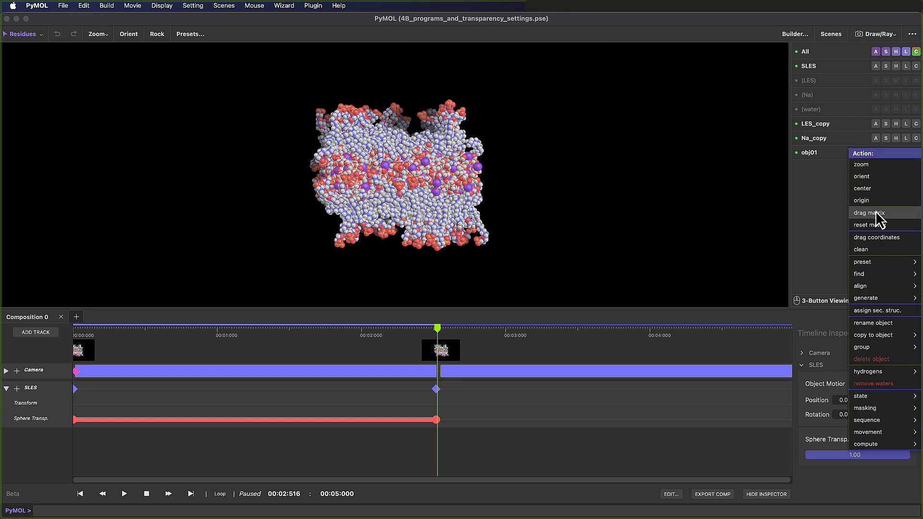
left_click(888, 215)
type("water_copy")
key("Return")
Add a timeline track for LES_copy and open the list of settings for a new setting subtrack on it
left_click(36, 332)
mouse_move(54, 354)
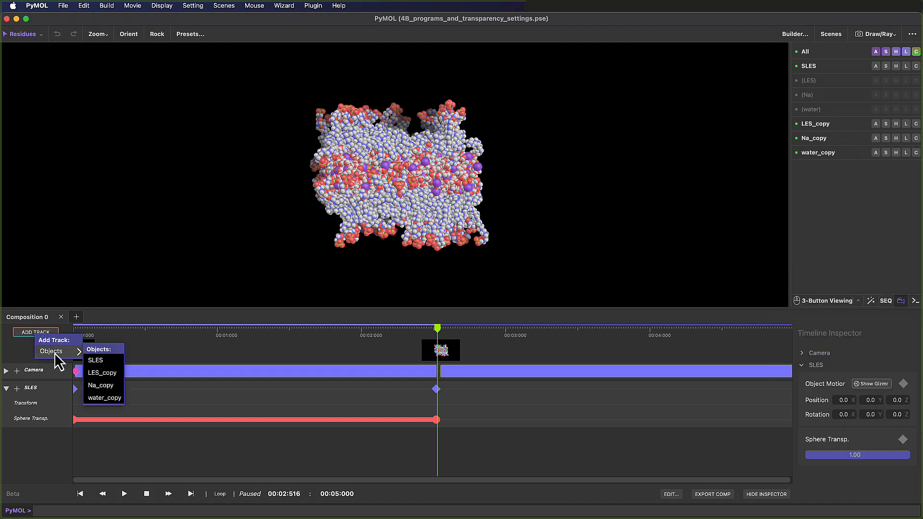
left_click(103, 374)
left_click(17, 437)
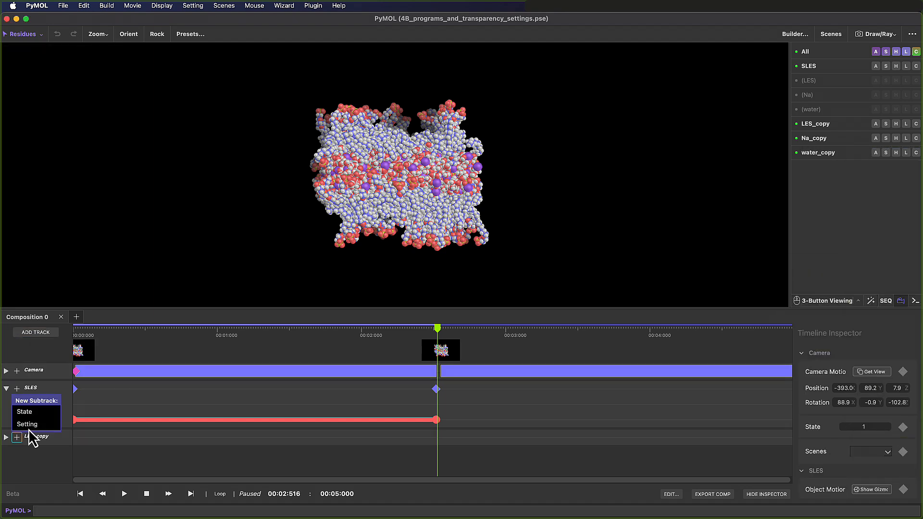
left_click(53, 425)
left_click(432, 247)
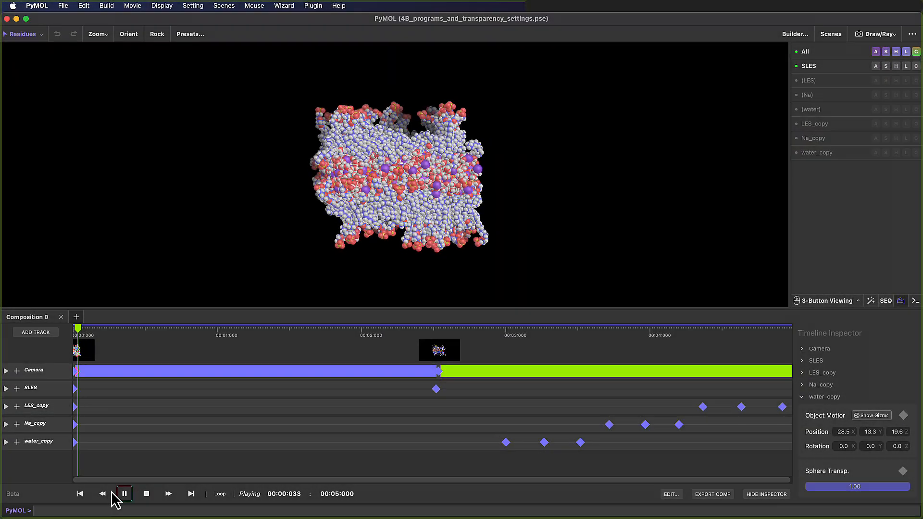
Play the movie and inspect the keyframes in the water_copy, Na_copy and LES_copy subtracks
left_click(124, 494)
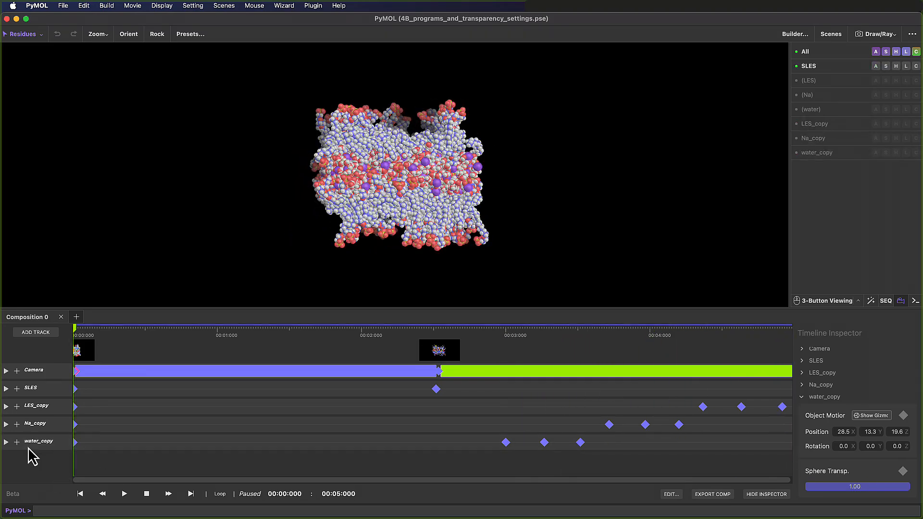
left_click(6, 442)
left_click(6, 424)
left_click(6, 406)
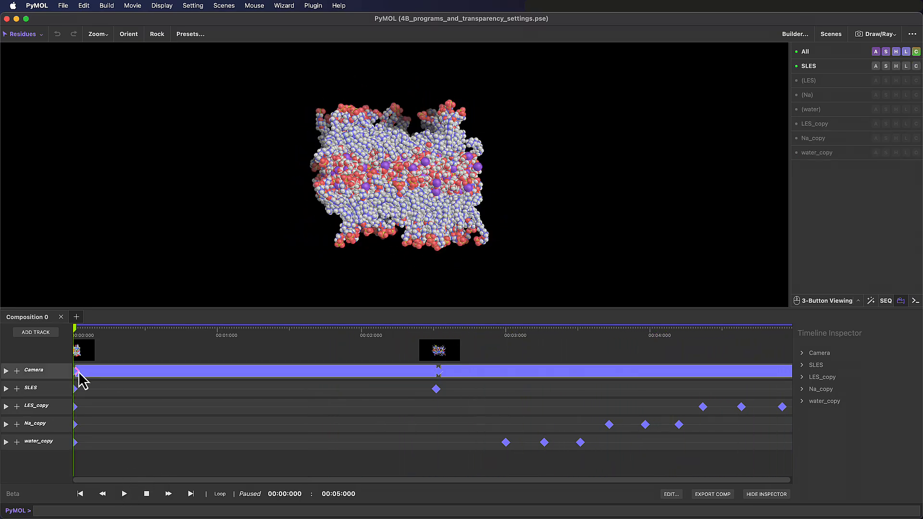
Shorten the x-axis roll to about 2 s and move the keyframe after it to about 2.05 s
right_click(82, 380)
left_click(149, 421)
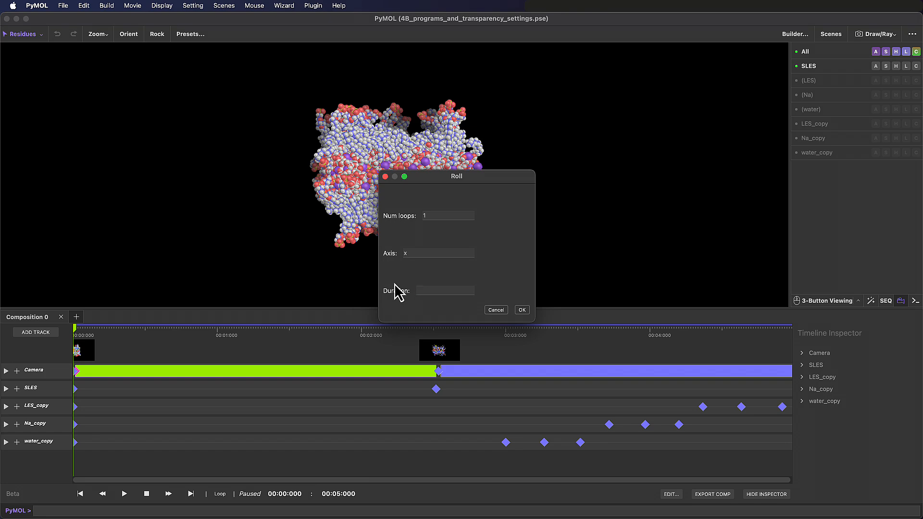
left_click(522, 310)
left_click_drag(439, 372, 374, 373)
Set the duration of the second roll, 1 loop about the y axis, to 4 and play the movie
right_click(378, 380)
left_click(442, 423)
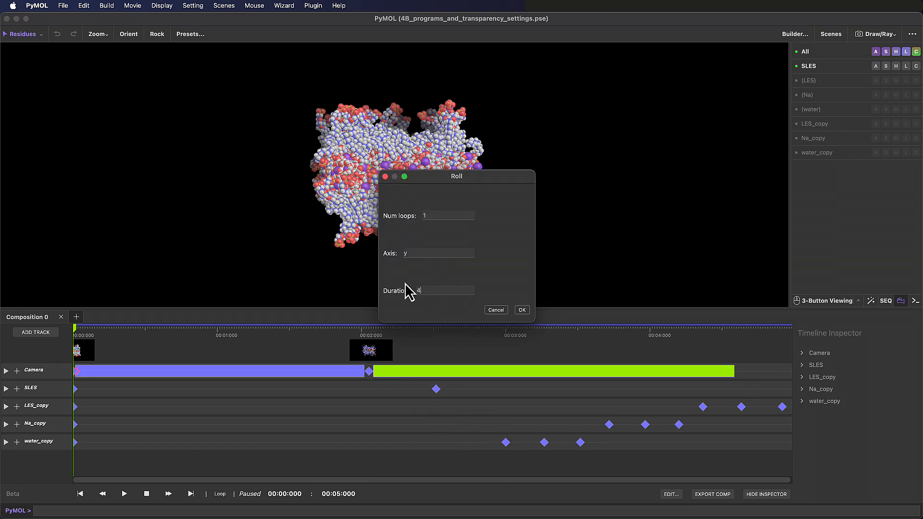
type("4")
key("Return")
left_click(124, 494)
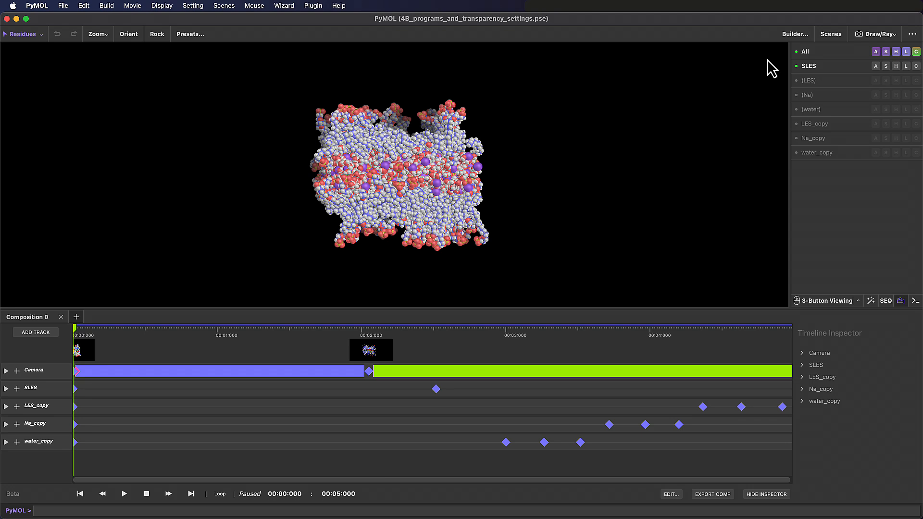
Show the saved scenes, expand the Camera track and compare the visible objects in scenes 001 and 002
left_click(832, 34)
left_click(6, 371)
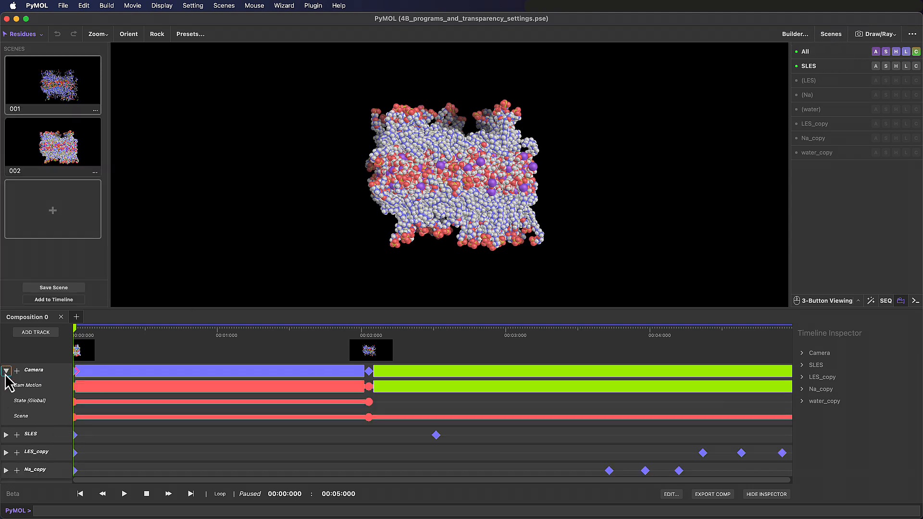
left_click(75, 106)
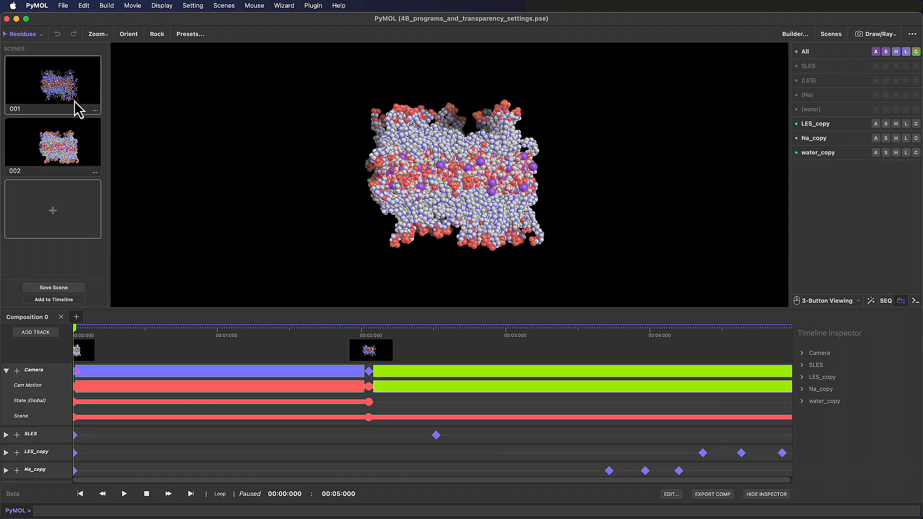
left_click(83, 153)
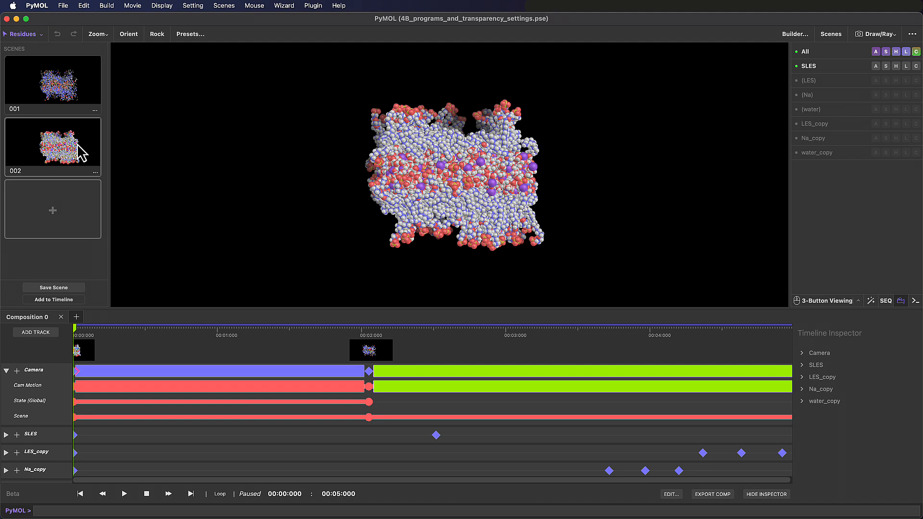
left_click(73, 96)
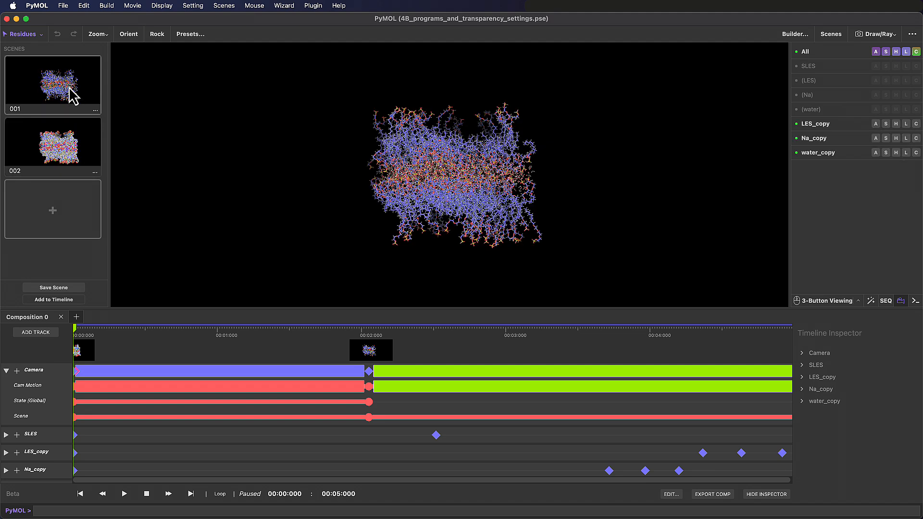
left_click(80, 137)
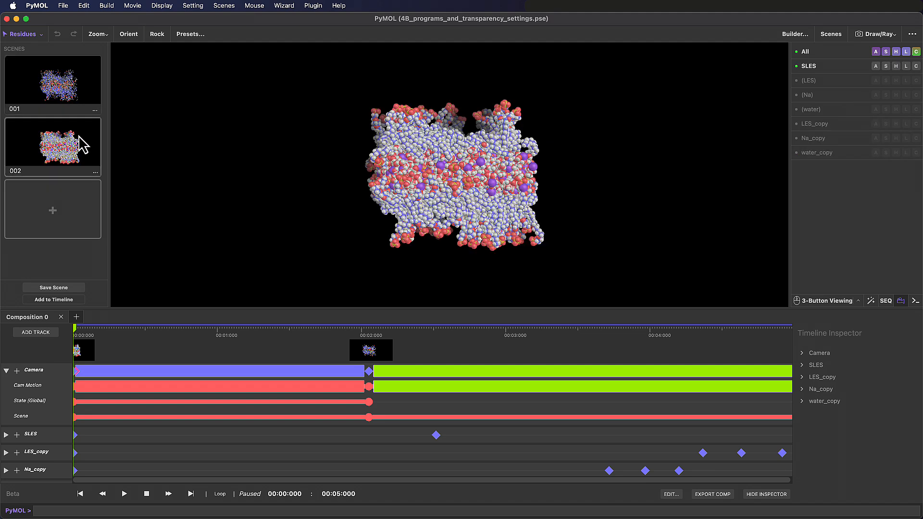
Scrub the movie to about 1.78 s and review the settings available for a new SLES subtrack
left_click_drag(76, 330, 332, 358)
left_click(17, 435)
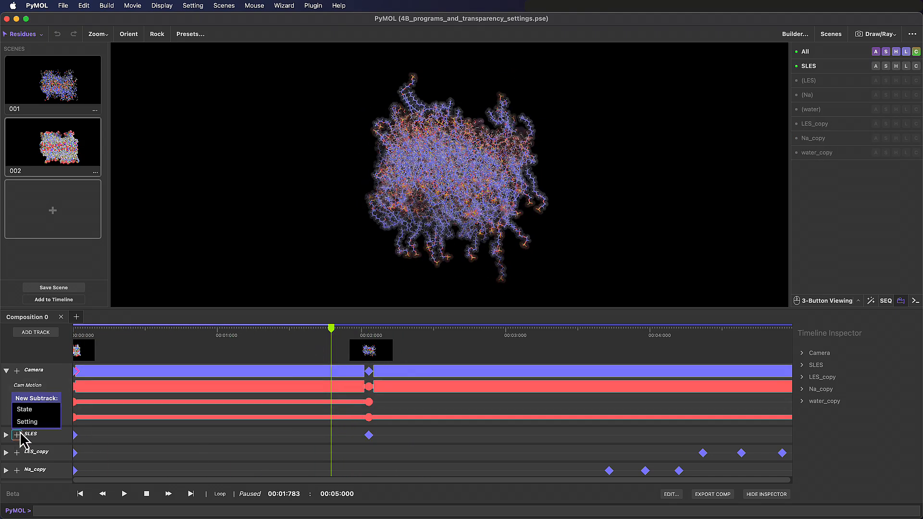
left_click(27, 422)
left_click(455, 250)
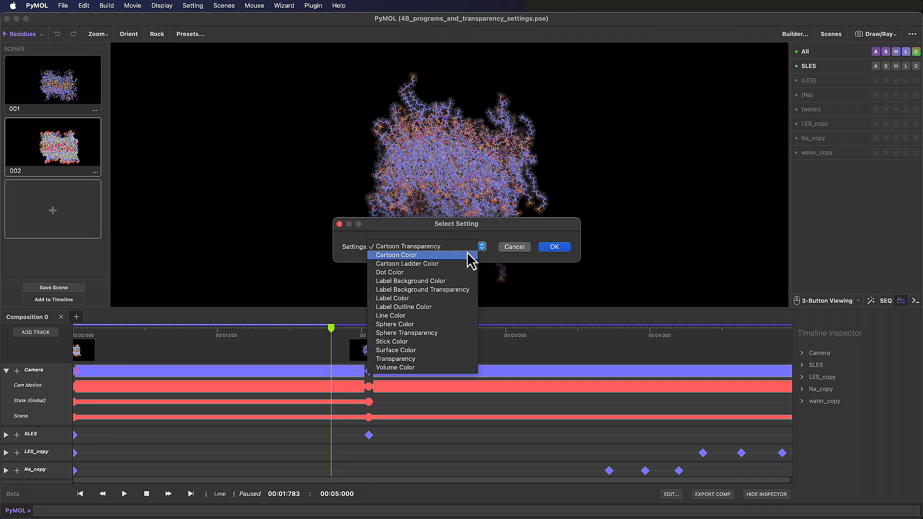
left_click(340, 224)
left_click(340, 225)
Compare the displayed objects at about 2.05 s with those at about 0.08 s on the timeline
left_click_drag(336, 331, 373, 329)
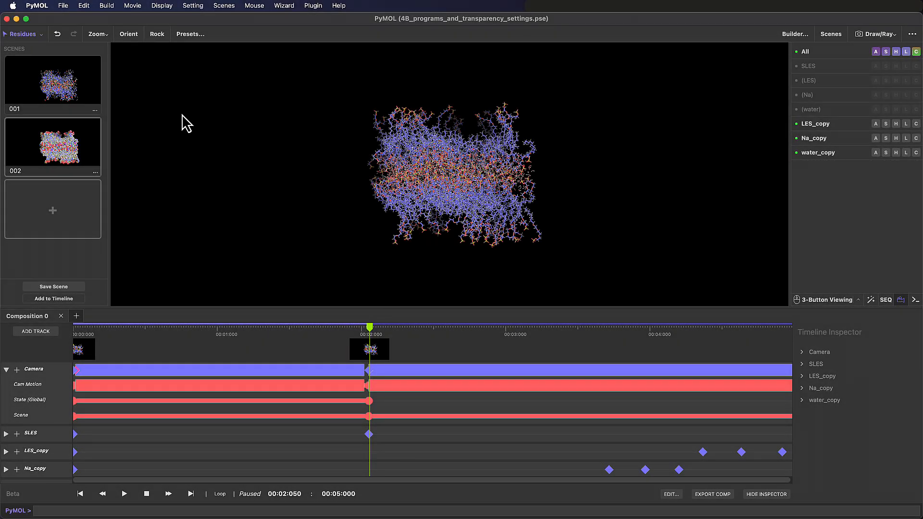
left_click(63, 6)
left_click(122, 90)
left_click_drag(96, 328, 86, 328)
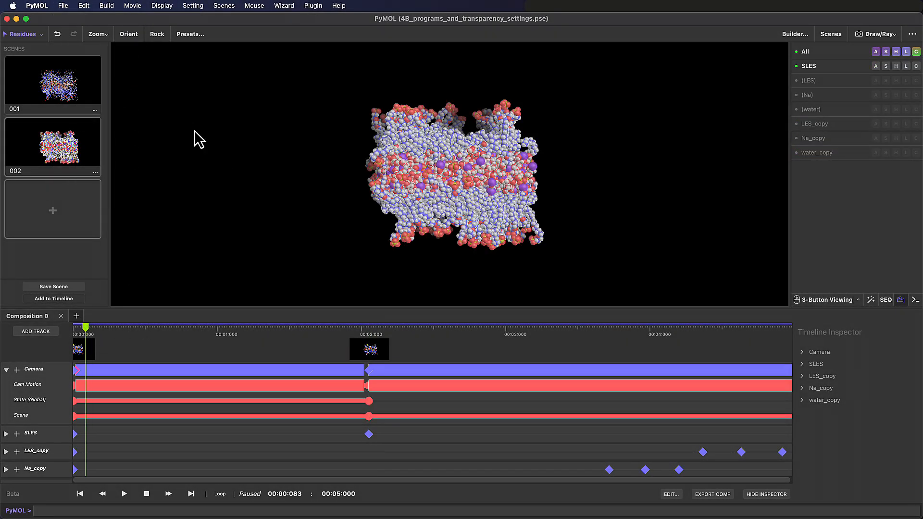
Try the Default, Metal, Plastic, Rubber and X-Ray lighting presets on the SLES system
left_click(315, 6)
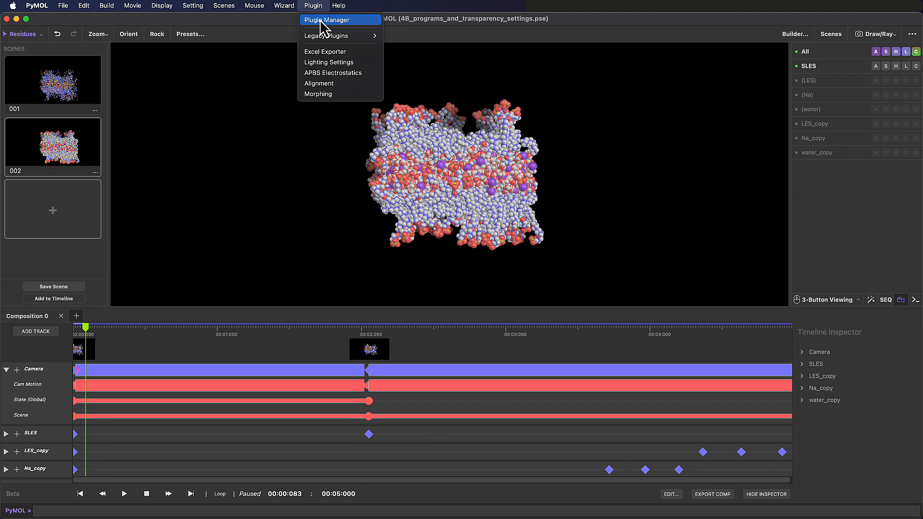
left_click(349, 62)
left_click(596, 49)
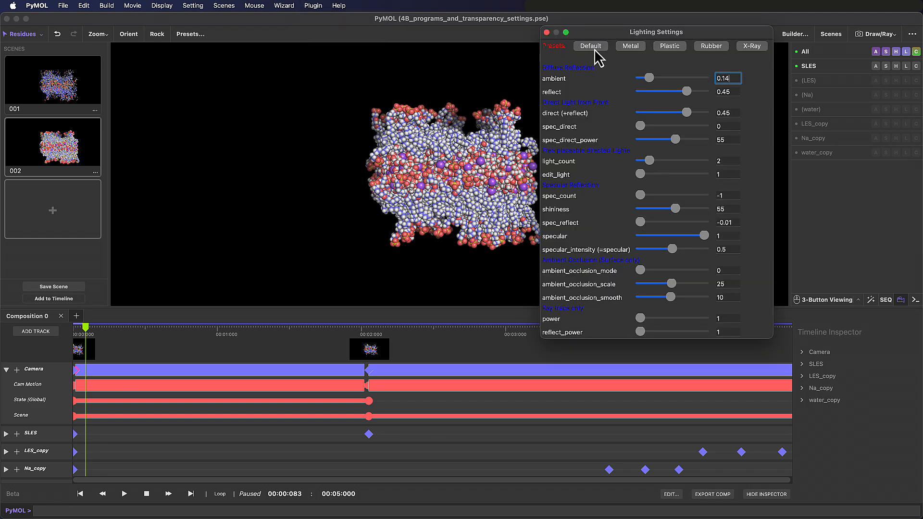
left_click(634, 50)
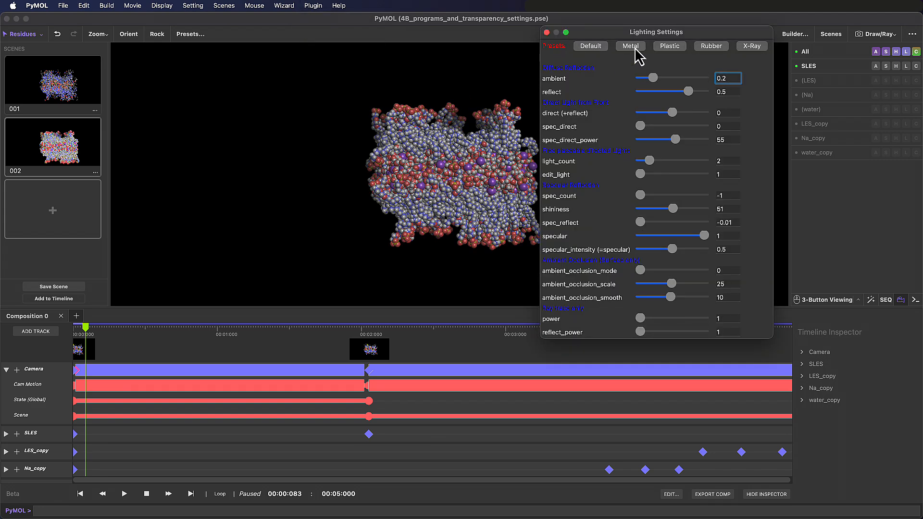
left_click(672, 48)
left_click(720, 48)
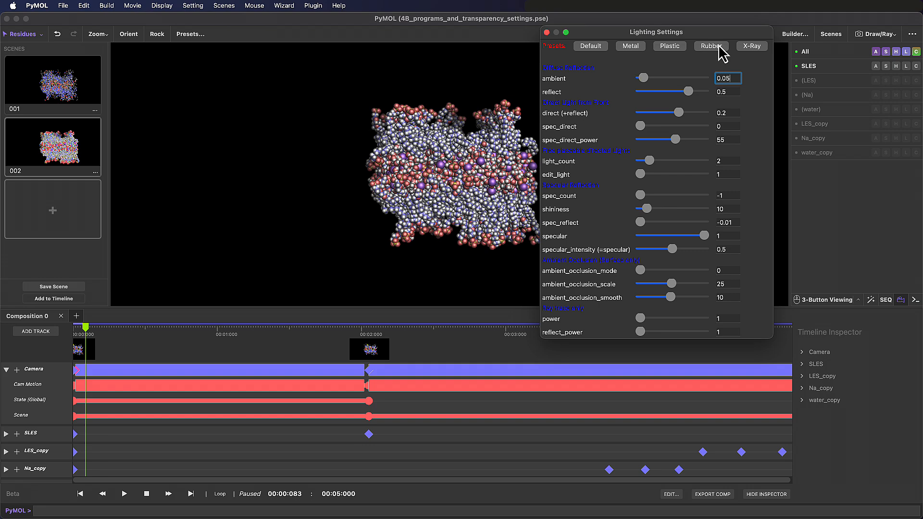
left_click(752, 48)
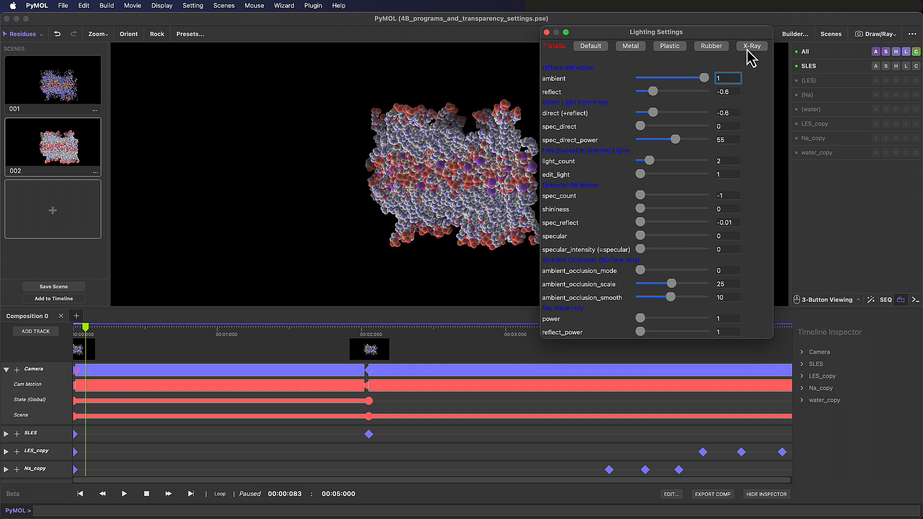
Run the SLES styling script to restyle the system's lighting
left_click(417, 510)
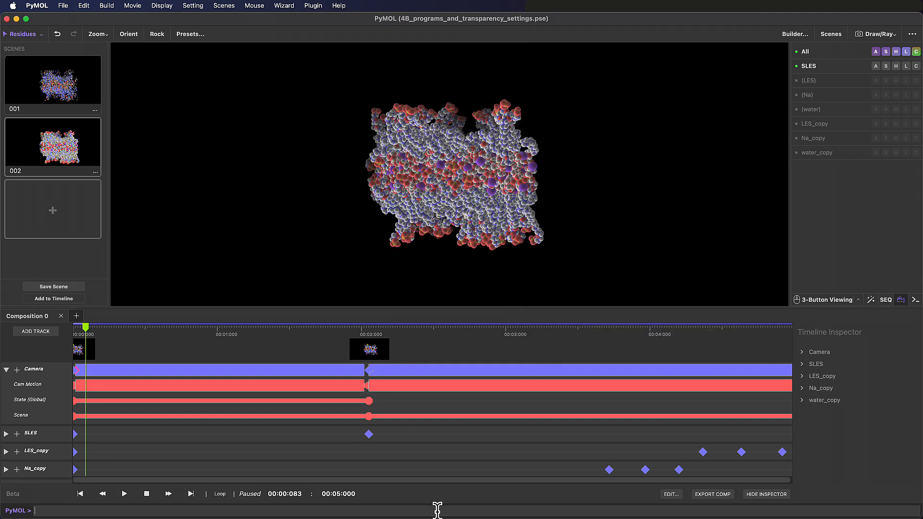
type("run")
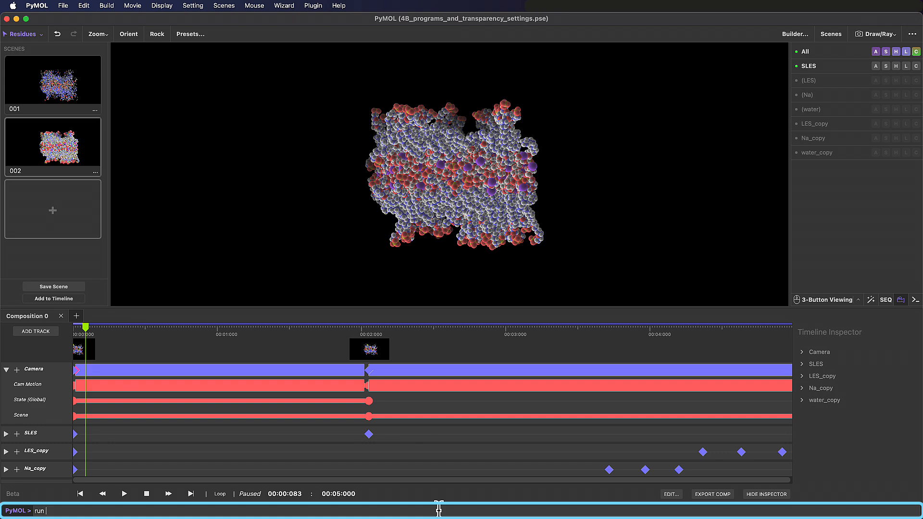
type(" SLES_setting_ambient")
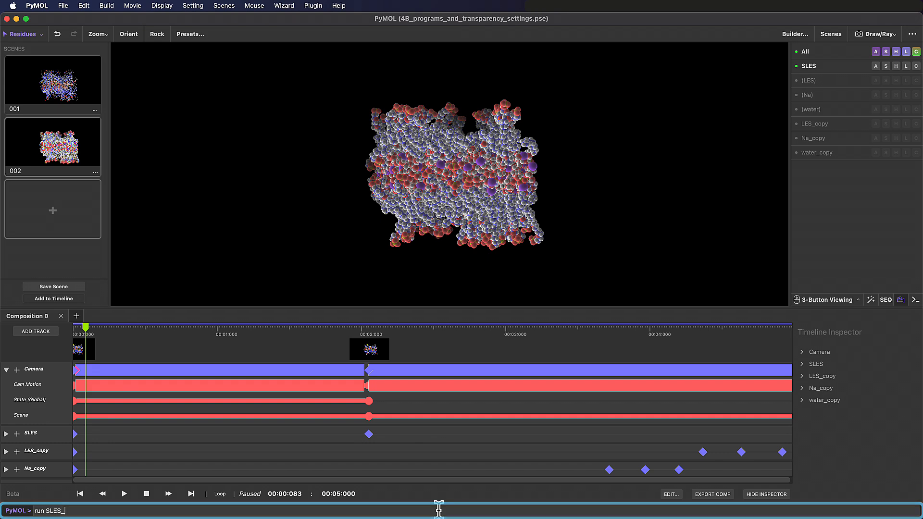
key("Return")
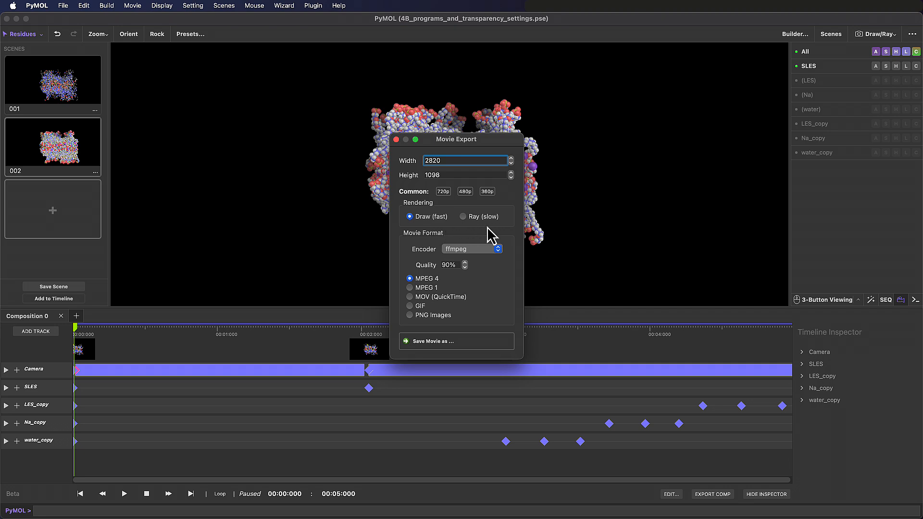
Export the movie with Draw rendering as an MPEG 4 file named 4B_SLES_test_draw in the PyMOL3-course-data folder
left_click(498, 341)
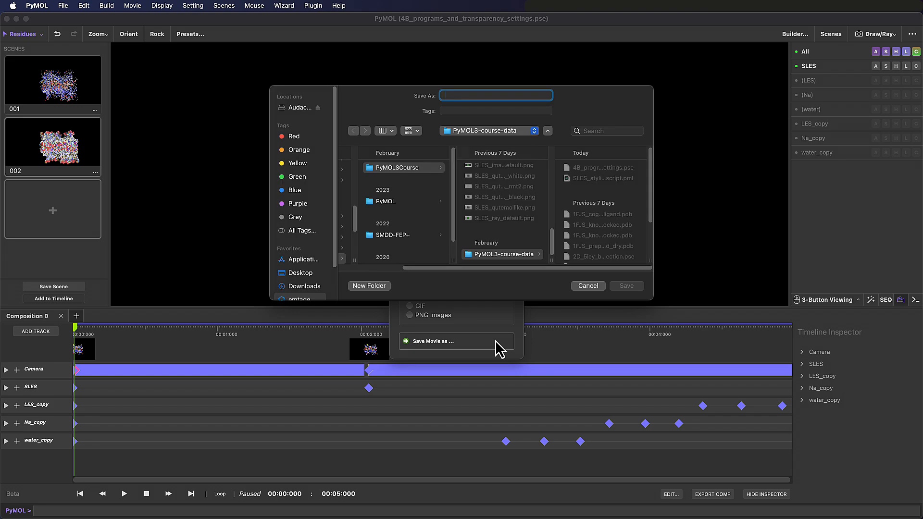
type("4B_SLES_test_draw")
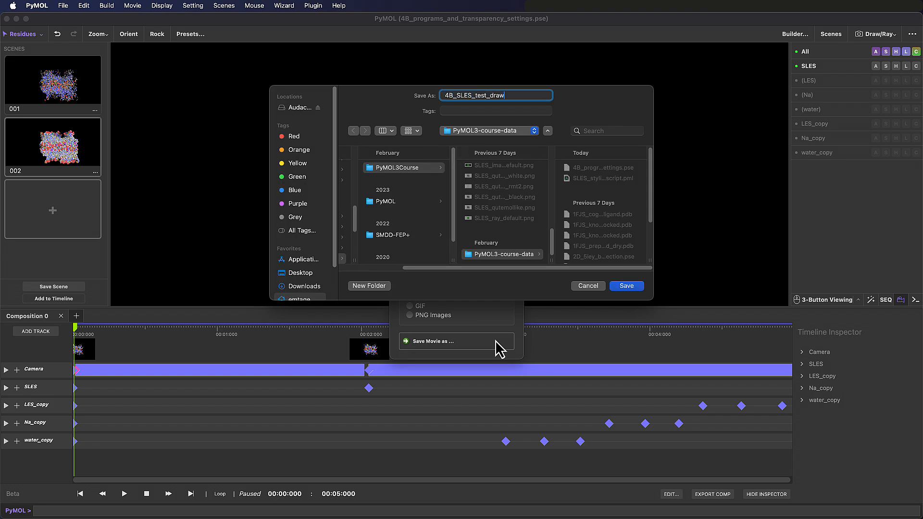
left_click(626, 286)
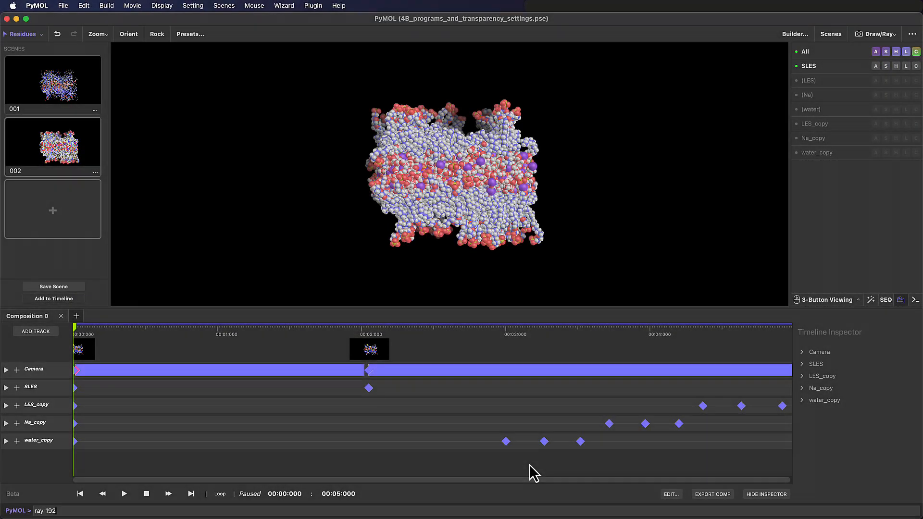
Ray trace test frames at 1920,1080 at the movie's start, at about 2.1 s and at about 3.9 s
type("0,1080")
key("Return")
left_click(376, 329)
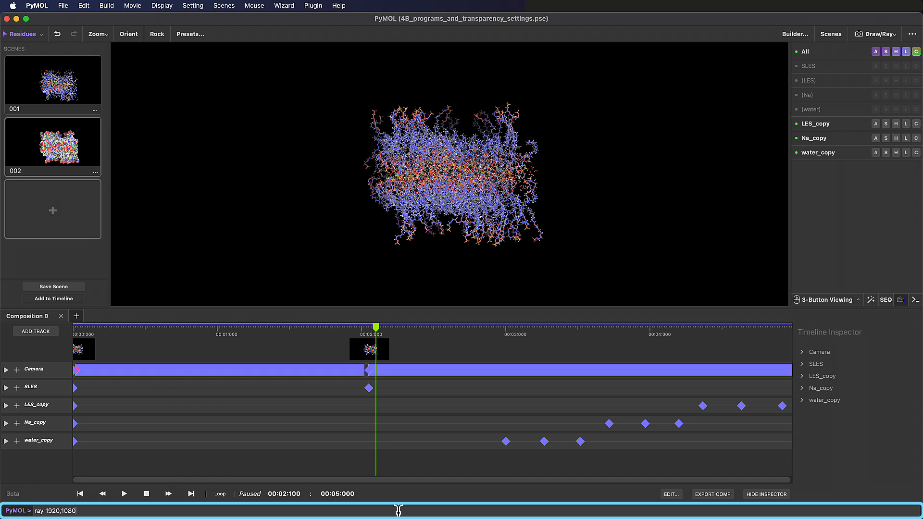
key("Return")
left_click_drag(727, 331, 640, 332)
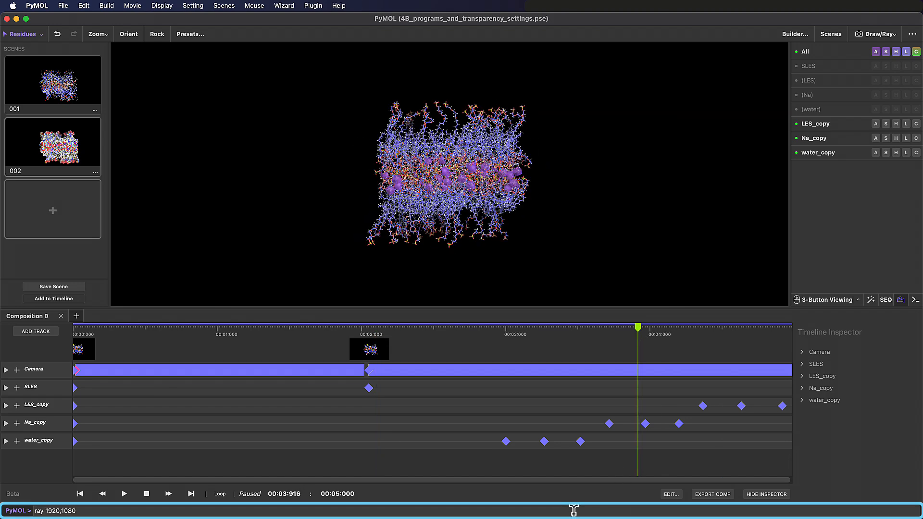
key("Return")
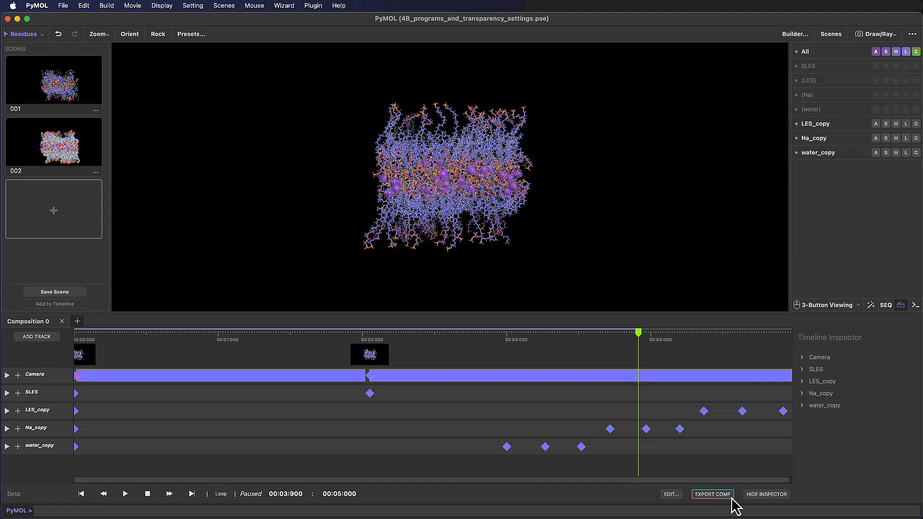
Configure the composition export to 1920 by 1080 with Ray rendering, the ffmpeg encoder and MPEG 4 format
left_click(732, 495)
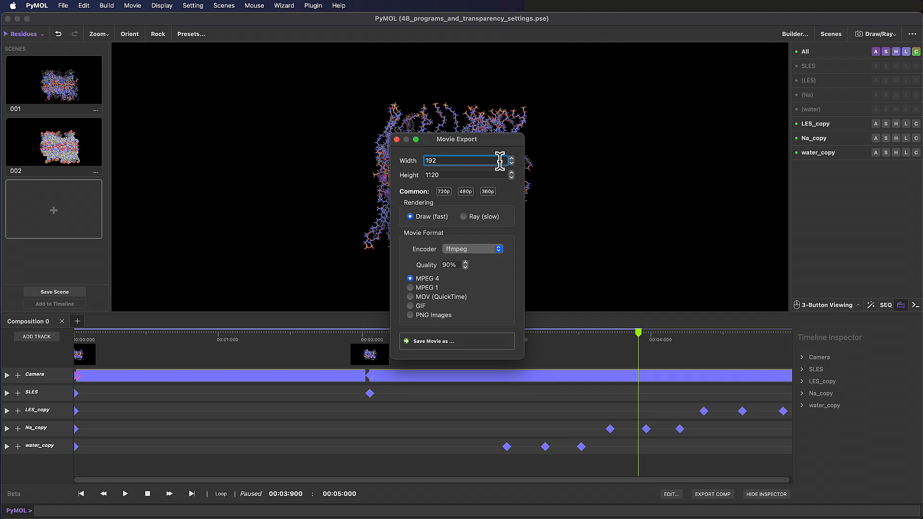
key("Tab")
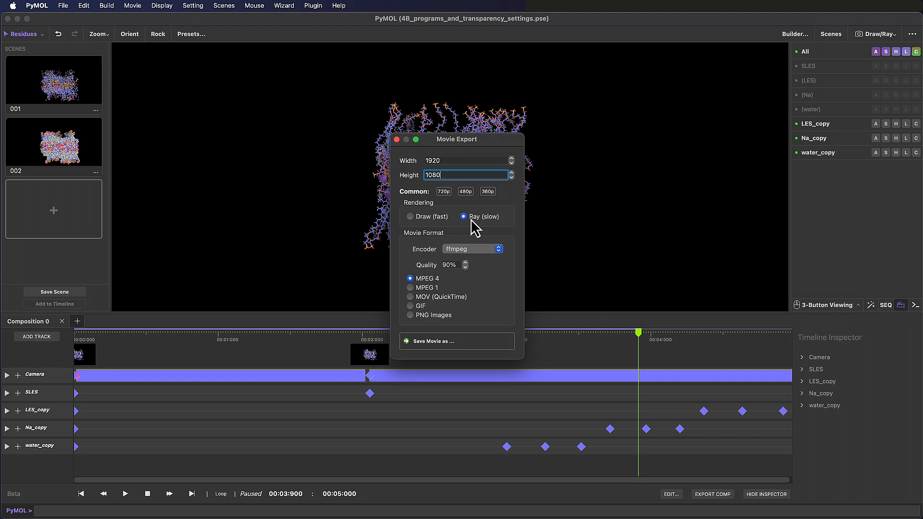
left_click(486, 248)
left_click(485, 248)
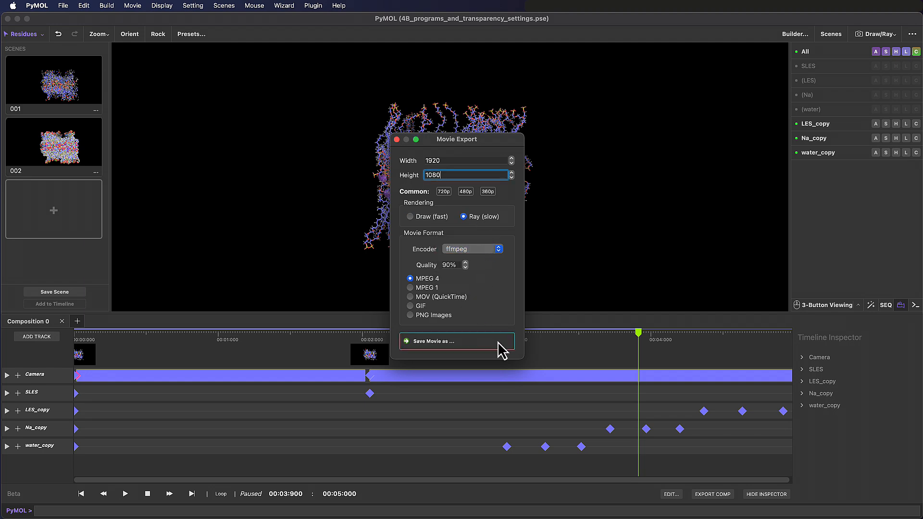
Save the ray-traced movie as 4B_SLES_ray in the PyMOL3Course folder
left_click(481, 342)
type("4B_S")
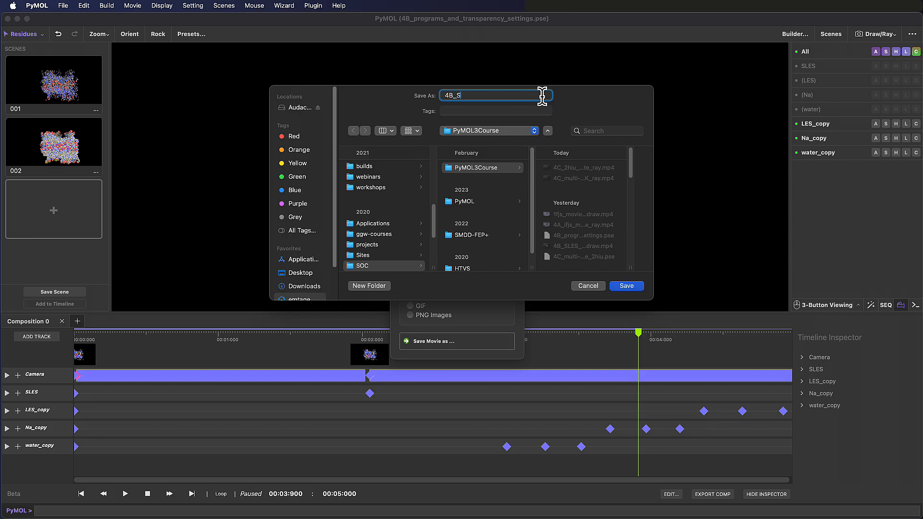
type("LES_ray")
left_click(627, 286)
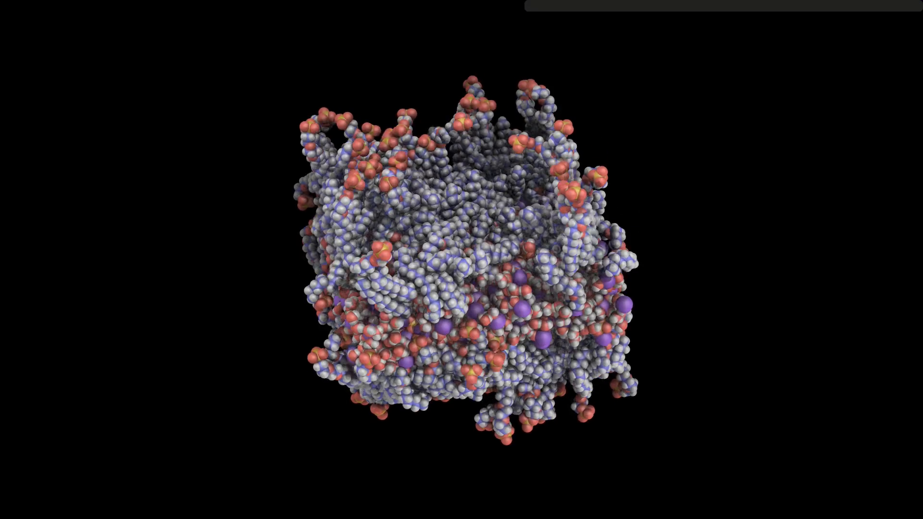